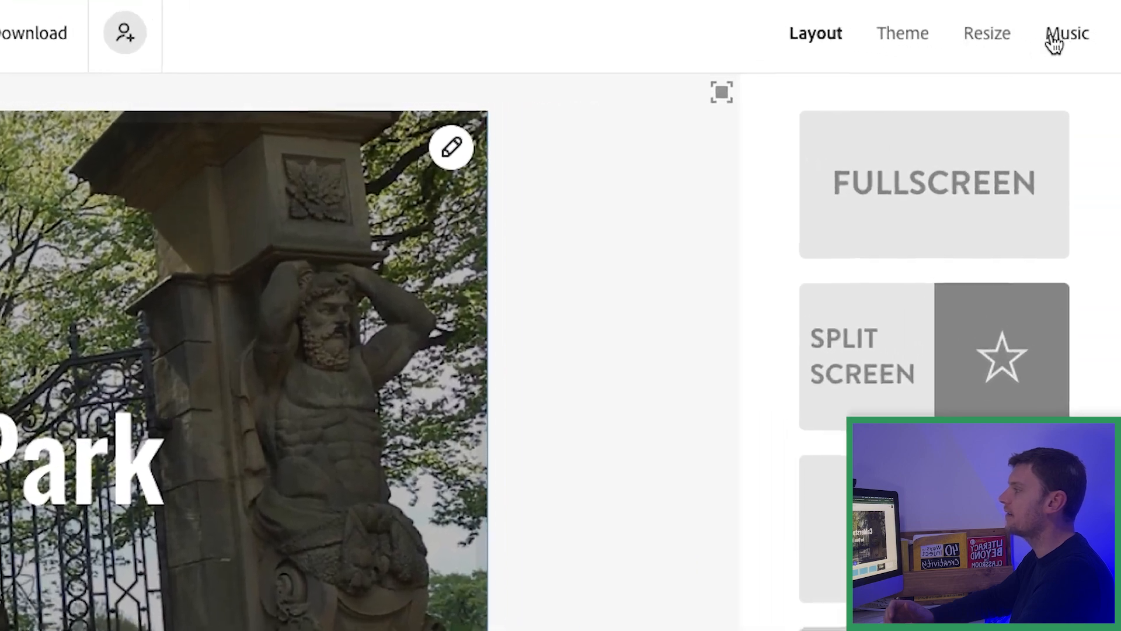
Step: Preview music tracks, choose Right Beside You as the soundtrack and lower the music volume slightly
left_click(1083, 57)
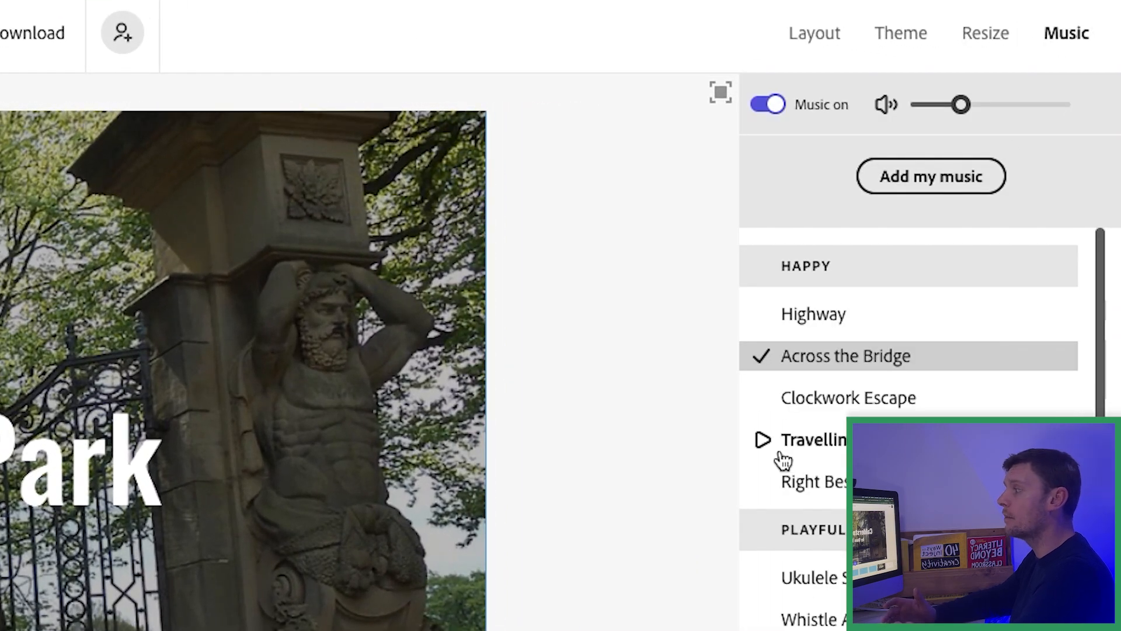
left_click(761, 447)
left_click(762, 482)
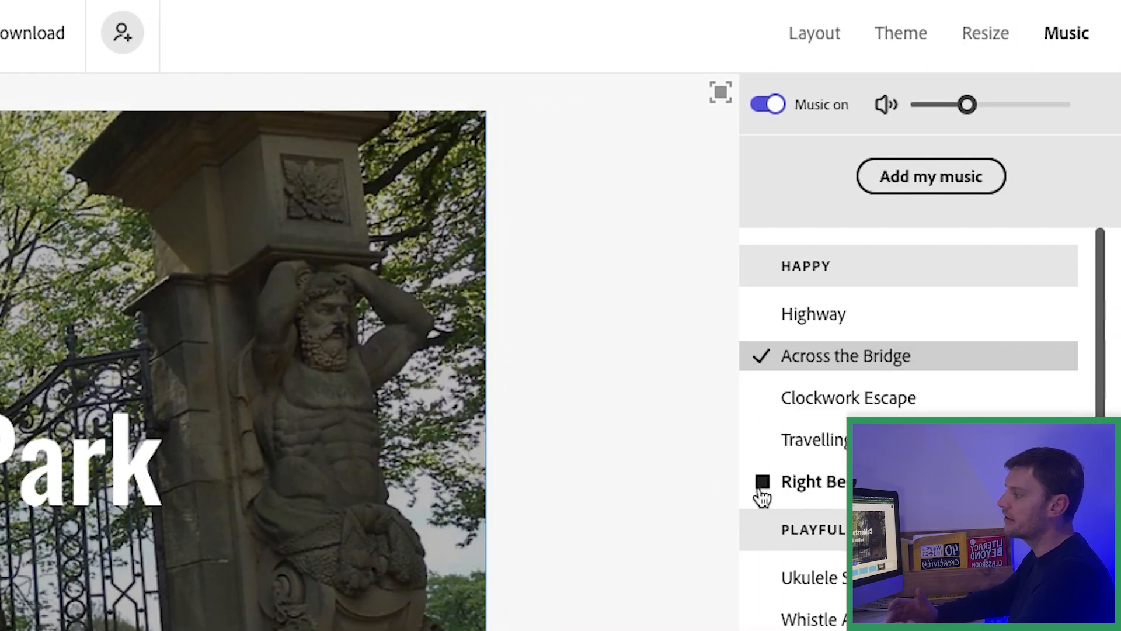
left_click(826, 496)
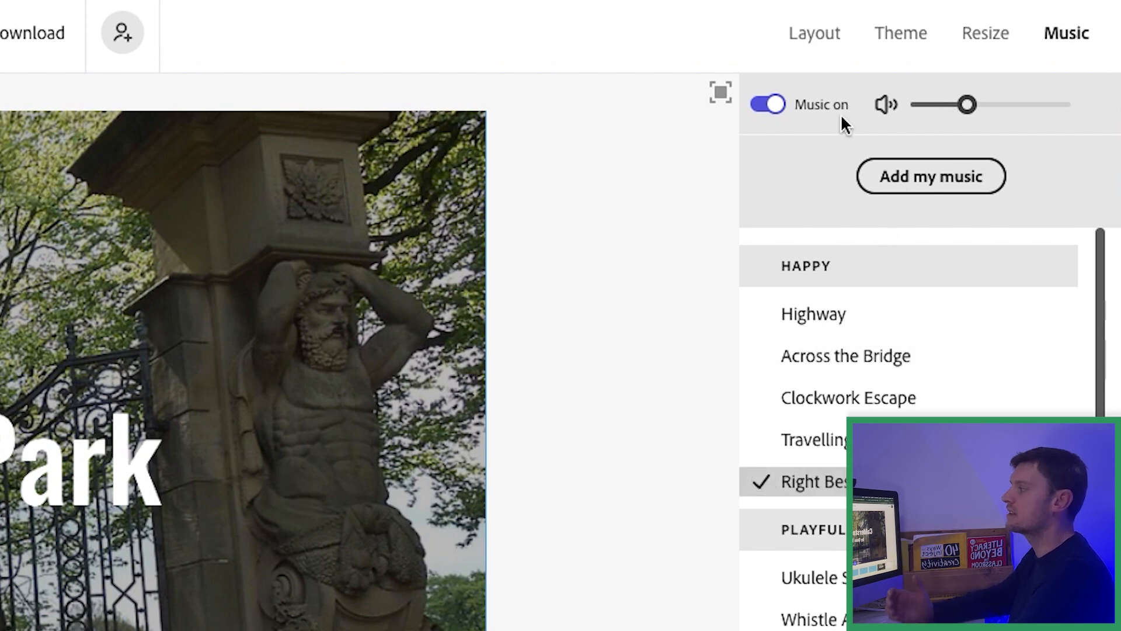
left_click_drag(966, 106, 952, 107)
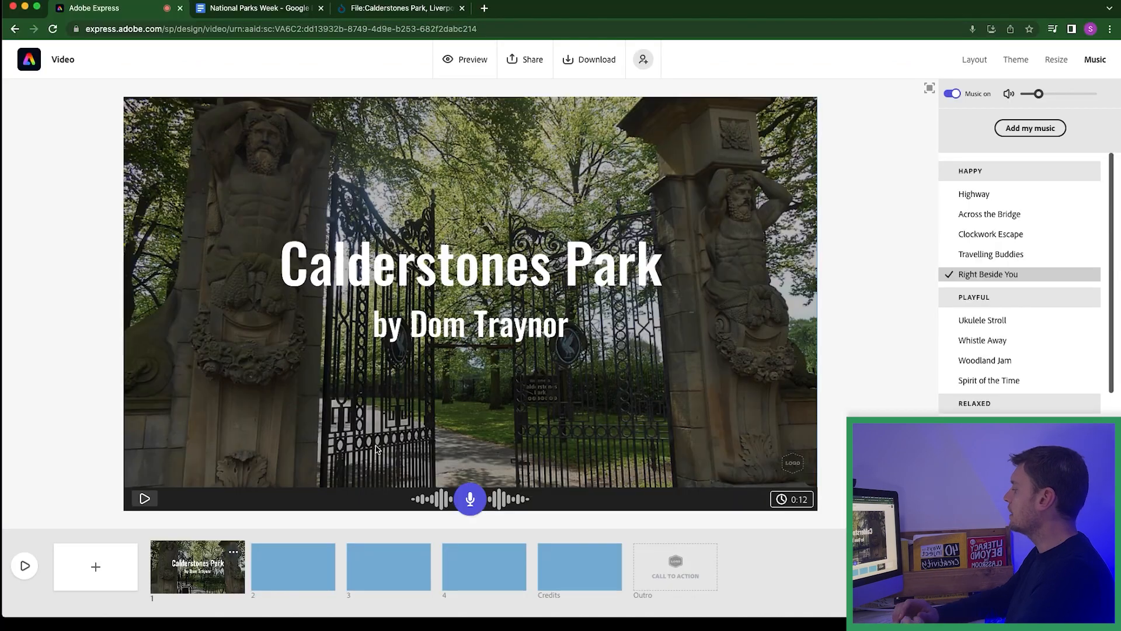
Step: Open slide 2, switch to the National Parks Week Google Doc and copy the Feature 1 text about the Reader Cafe
left_click(290, 578)
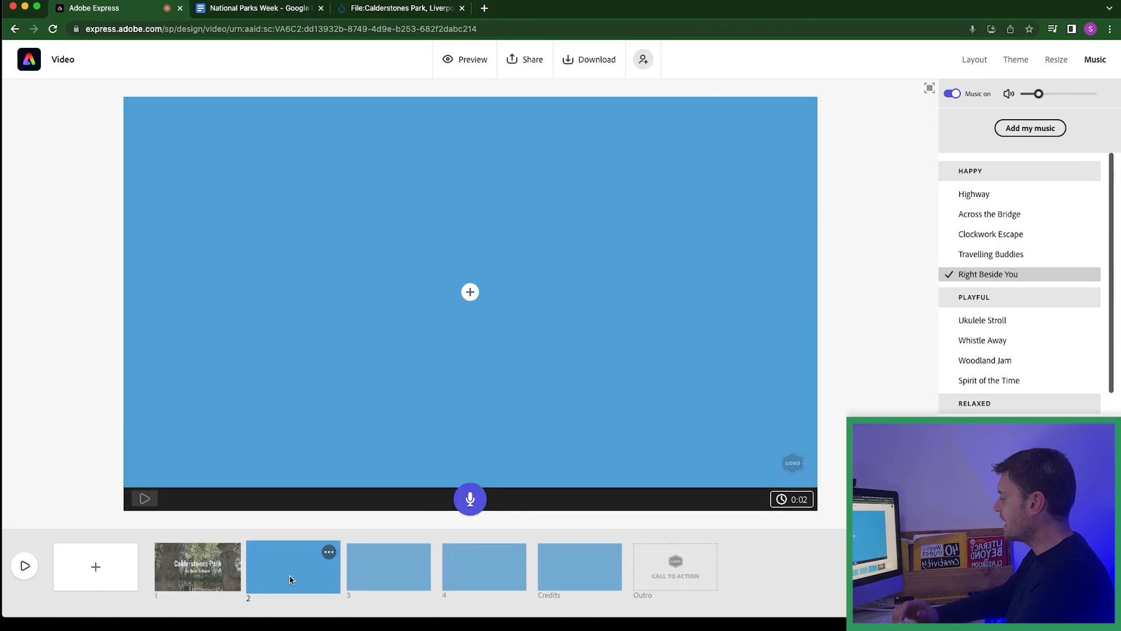
left_click(253, 12)
left_click_drag(414, 246, 667, 256)
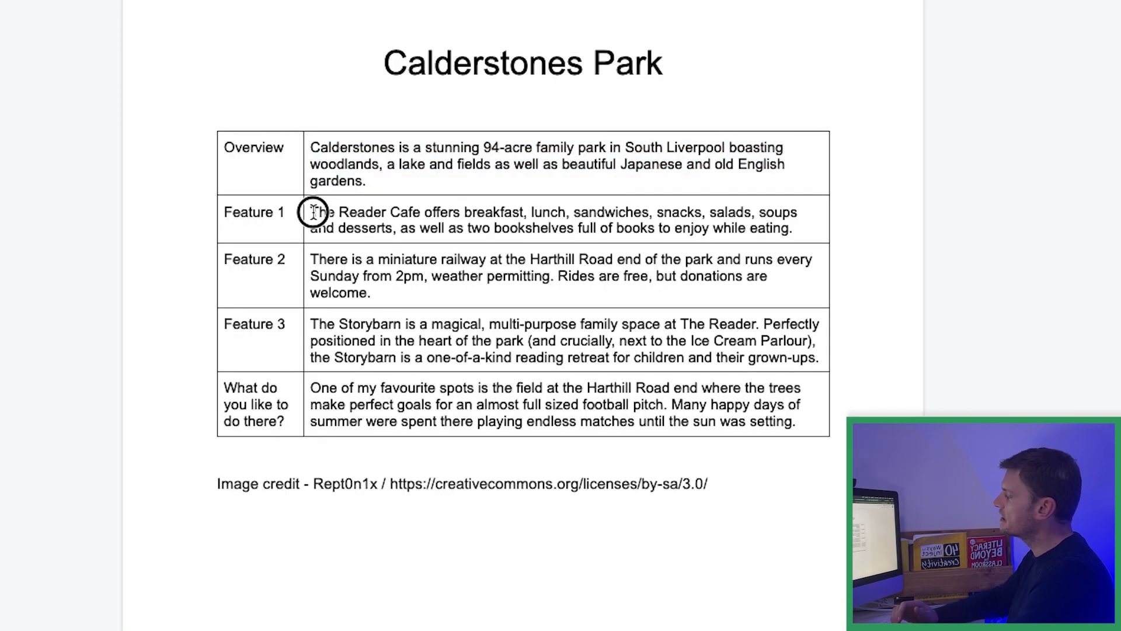
left_click_drag(733, 229, 795, 230)
key("super+c")
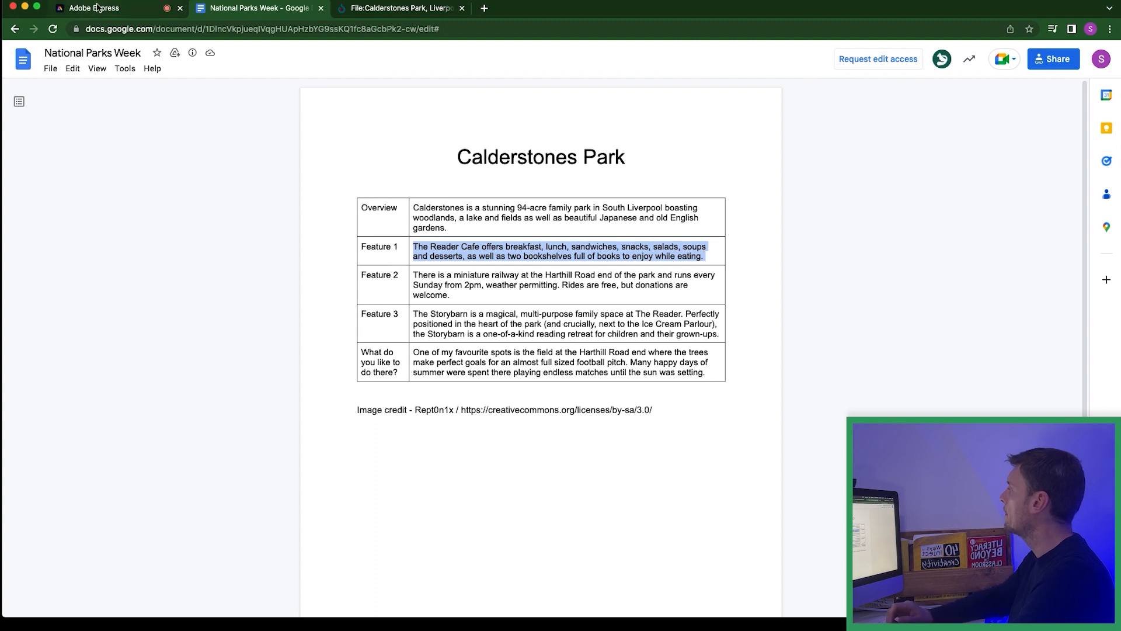
Step: Back in Adobe Express, give slide 2 the Split Screen layout and paste the Reader Cafe text into its left half
left_click(97, 8)
left_click(974, 60)
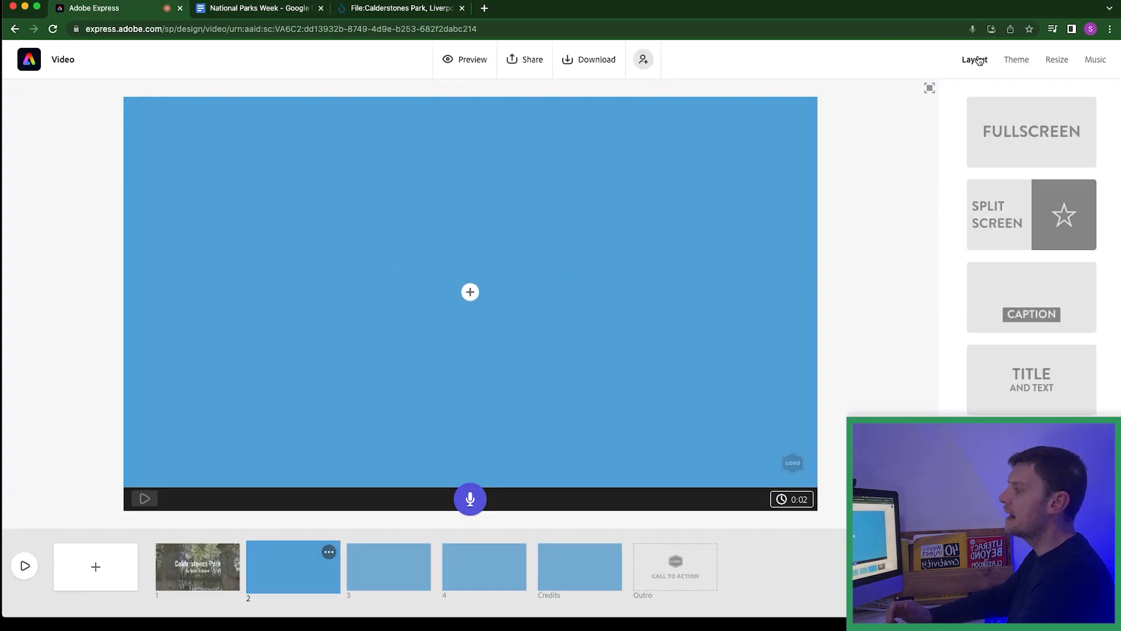
left_click(1008, 222)
left_click(297, 292)
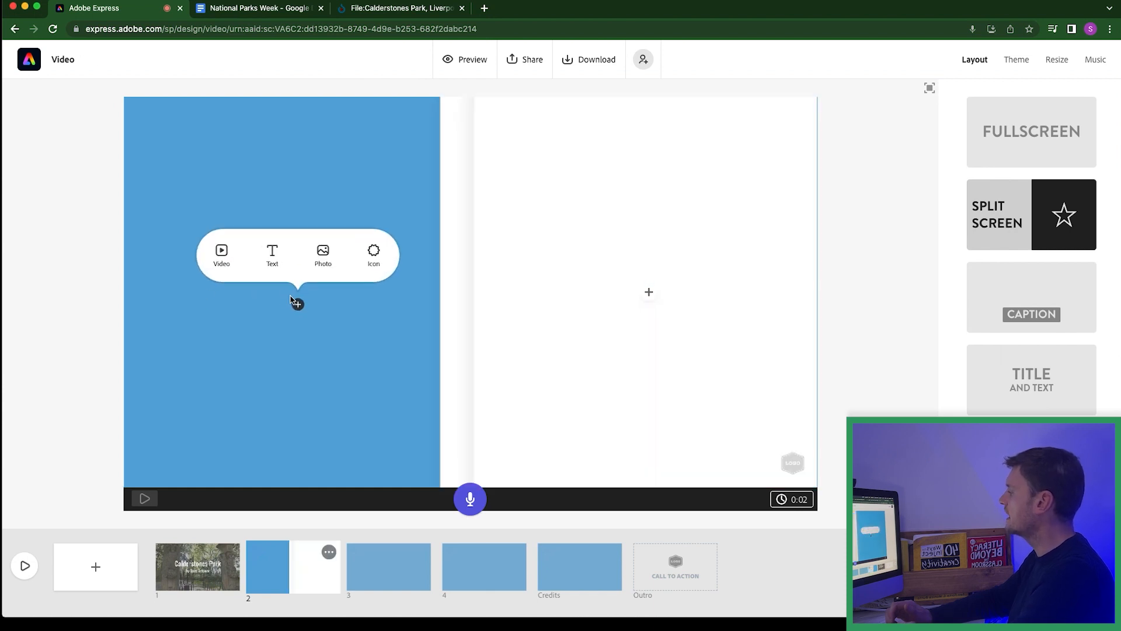
left_click(271, 257)
key("super+v")
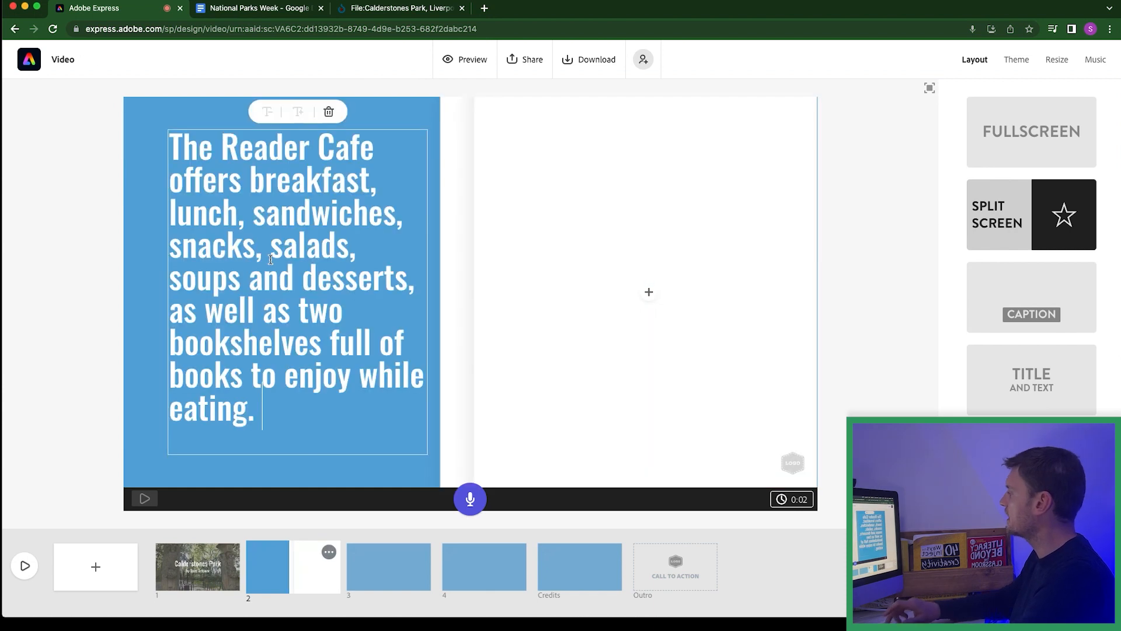
Step: Search photos for "cafe" and add the overhead picture of hands holding coffee cups to the empty half of slide 2
left_click(648, 292)
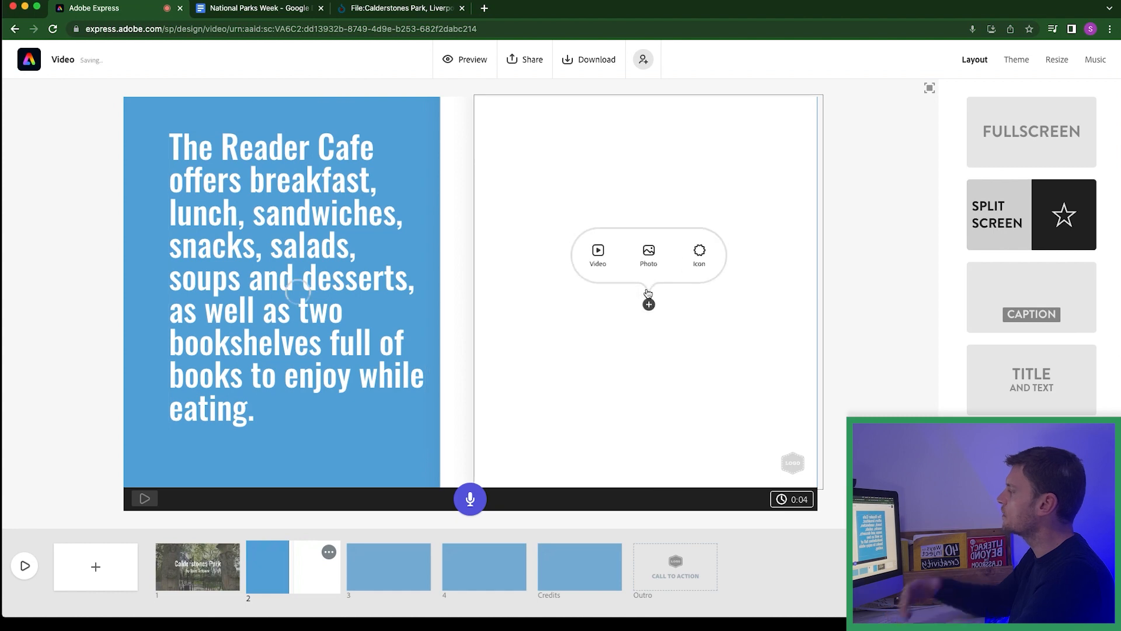
left_click(641, 257)
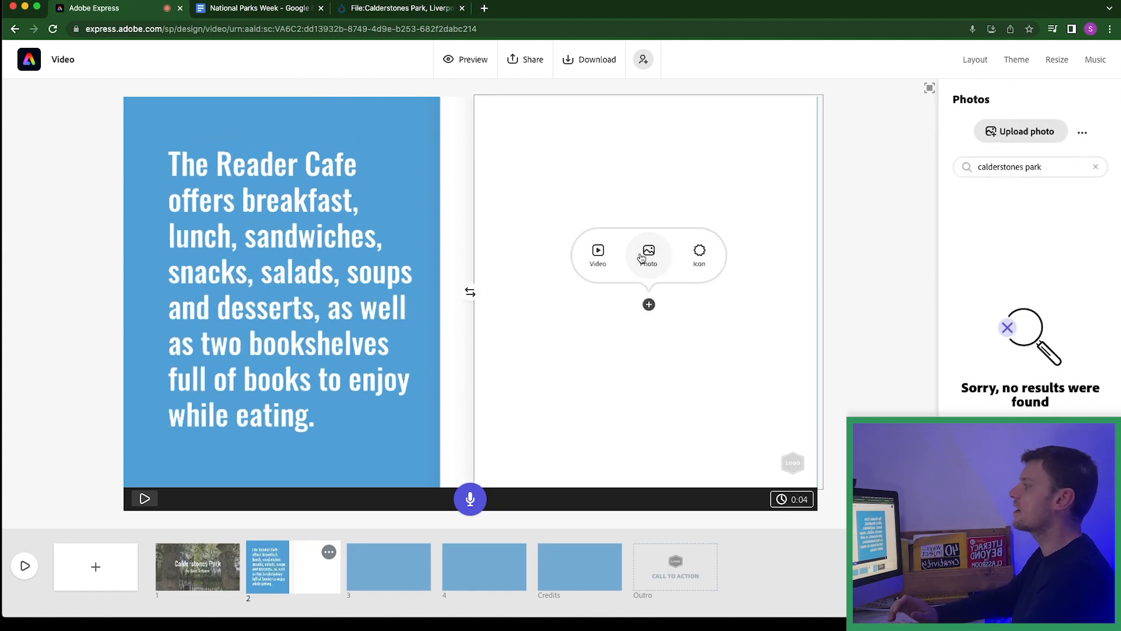
triple_click(990, 168)
type("cafe")
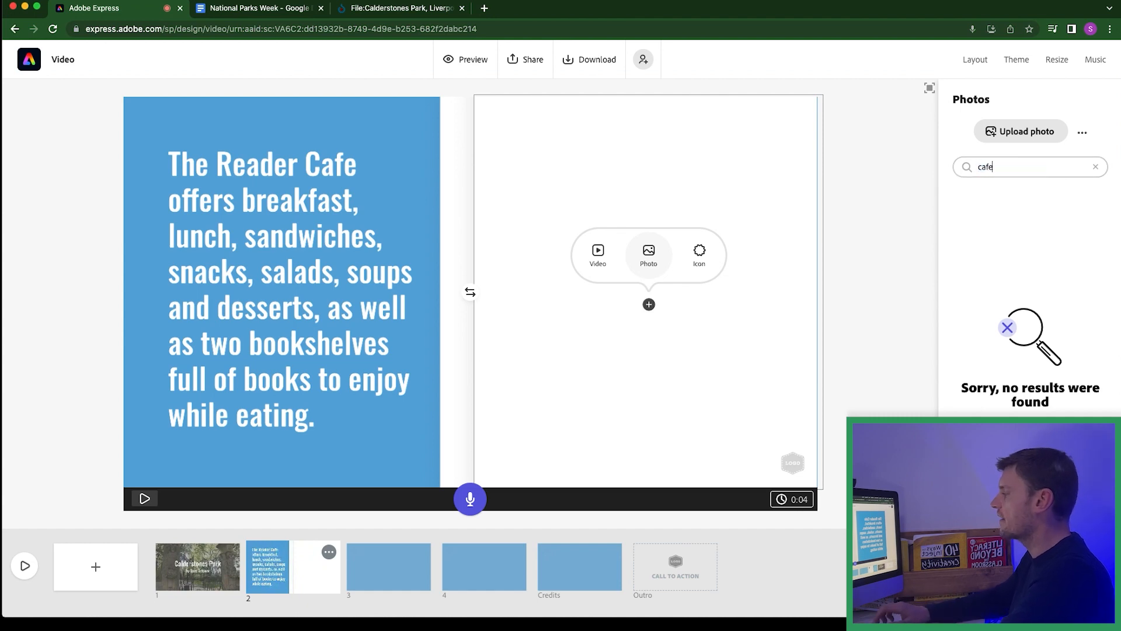
key("Return")
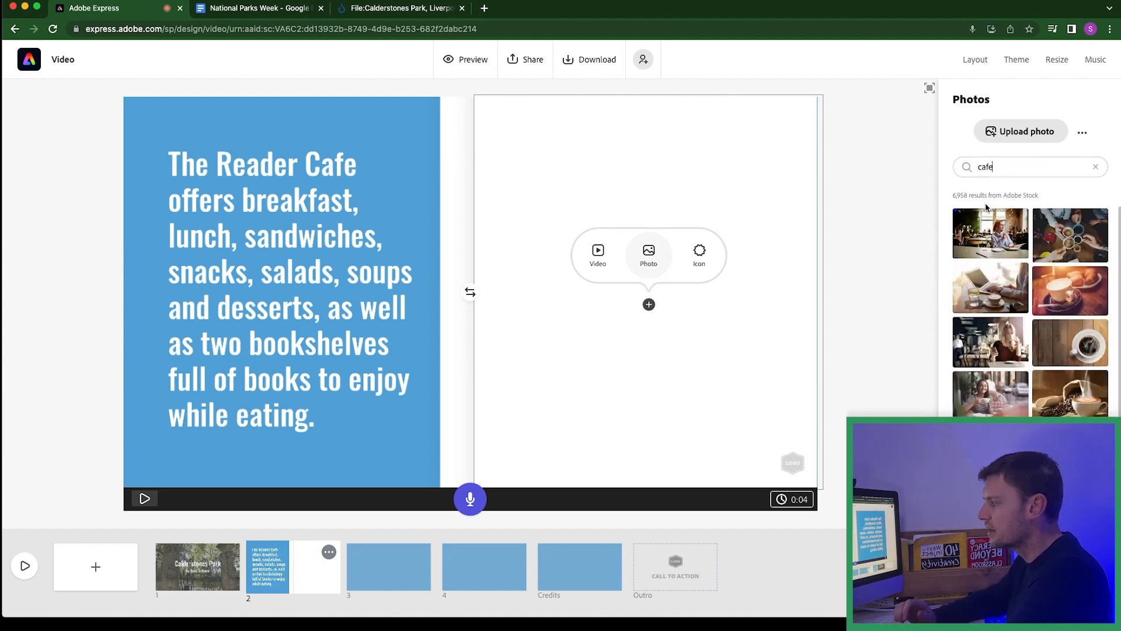
left_click(1055, 243)
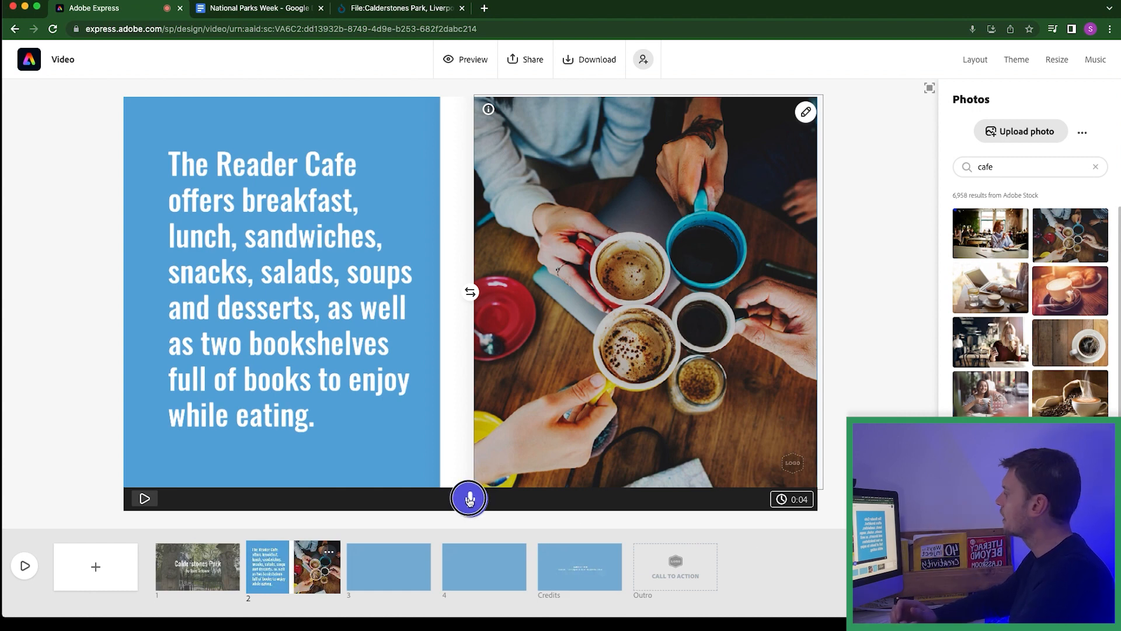
Step: Record a voiceover for slide 2 and swap the sides of its text and photo
left_click(470, 499)
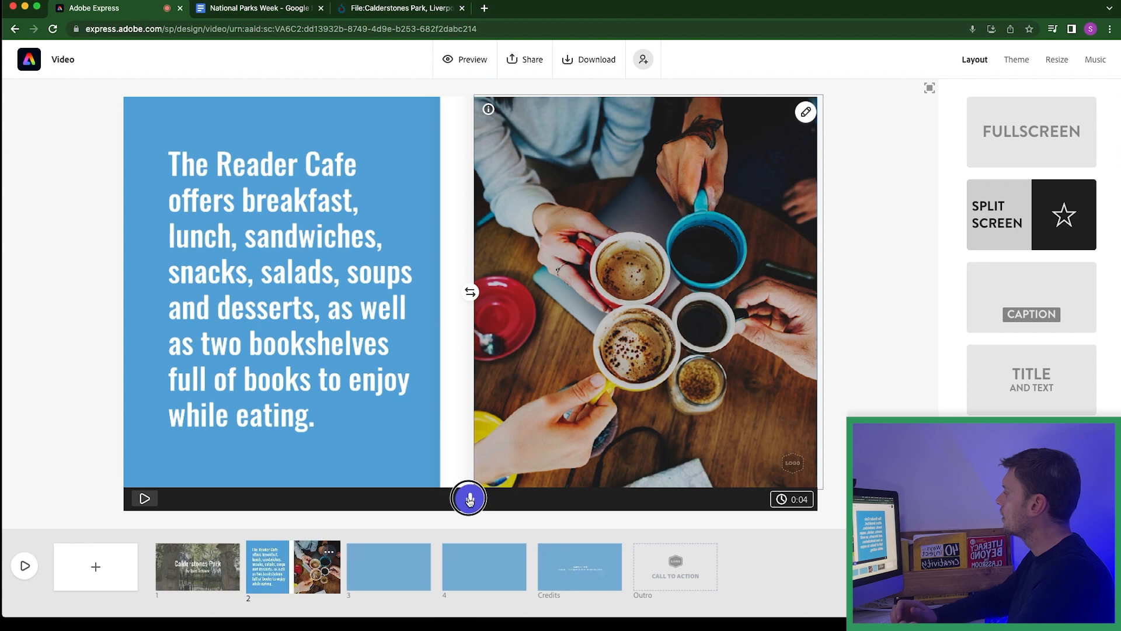
left_click(471, 292)
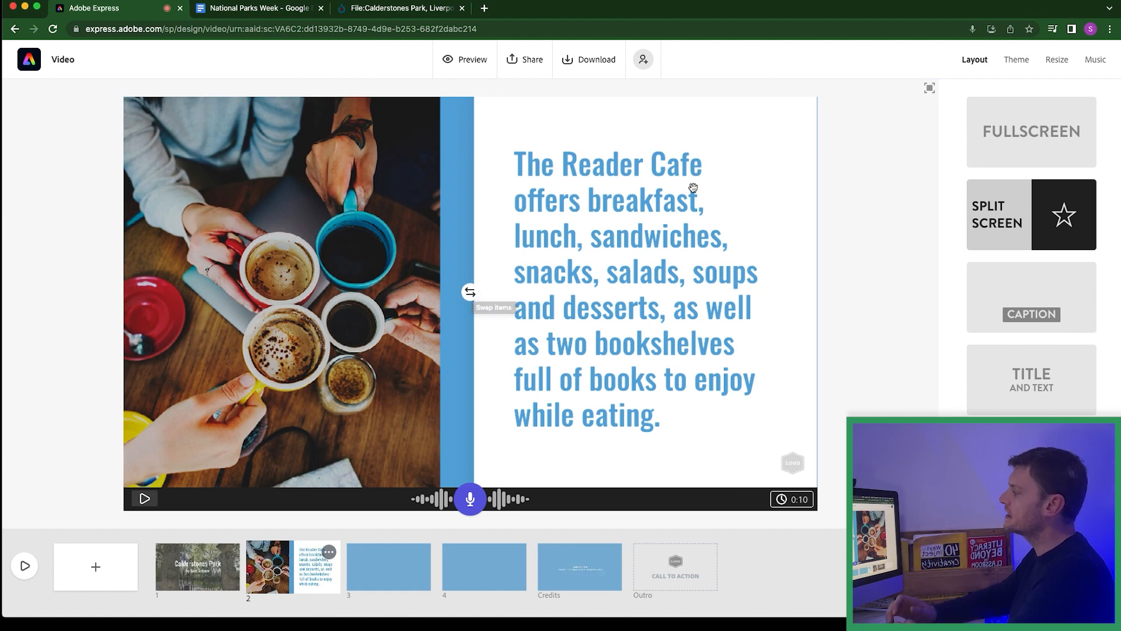
Step: Apply the Focus theme in green to the video and swap slide 2's halves so the text is on the left
left_click(1017, 60)
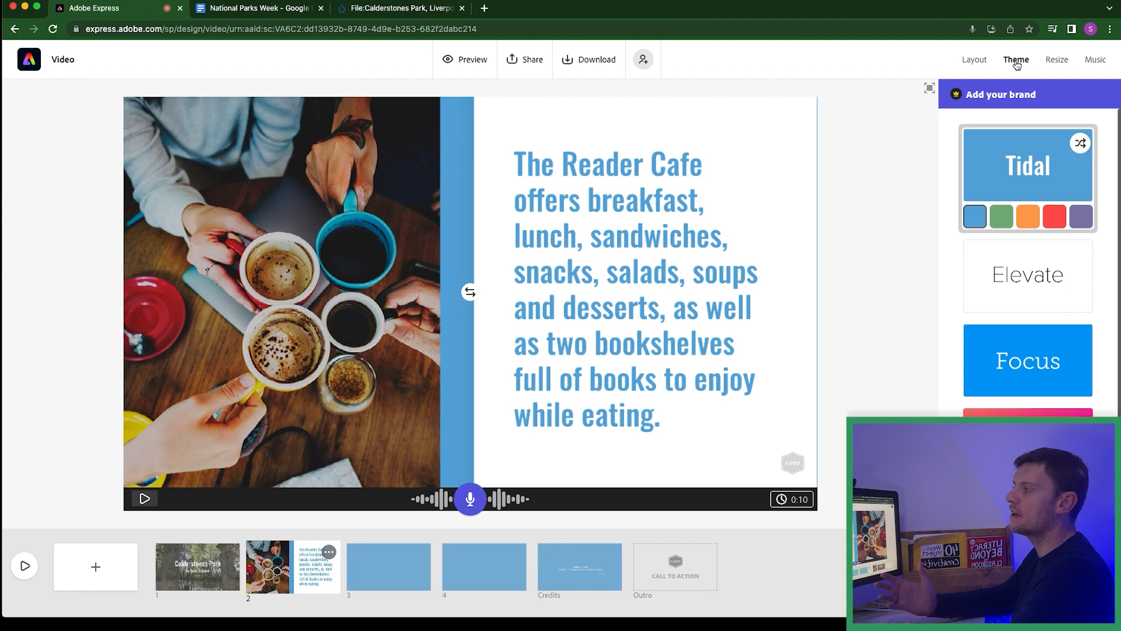
left_click(1039, 387)
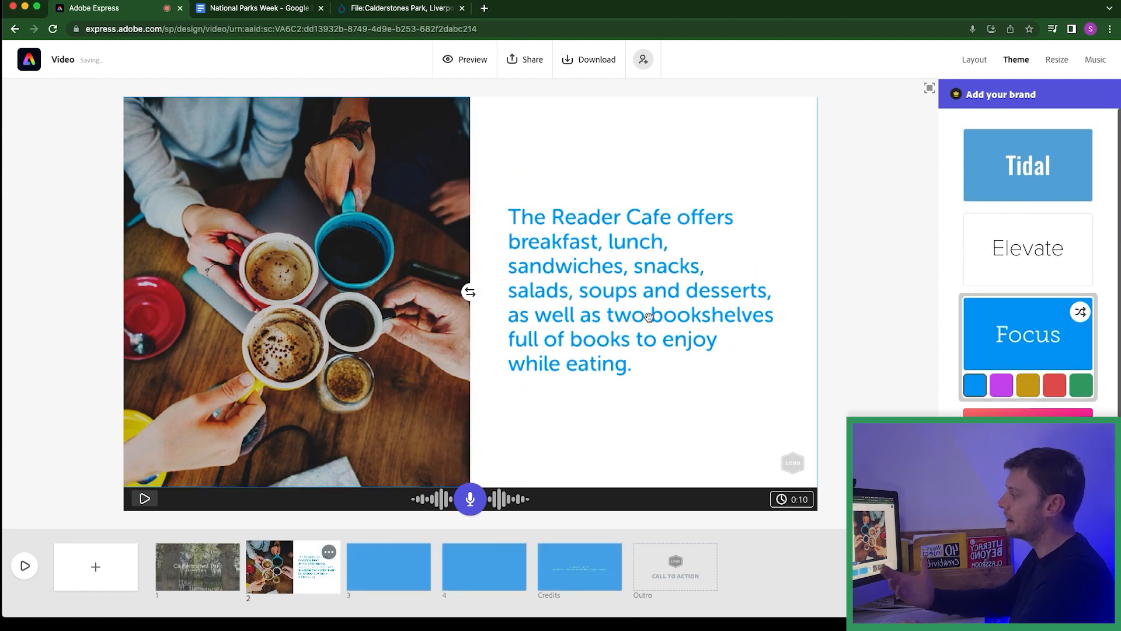
left_click(1082, 386)
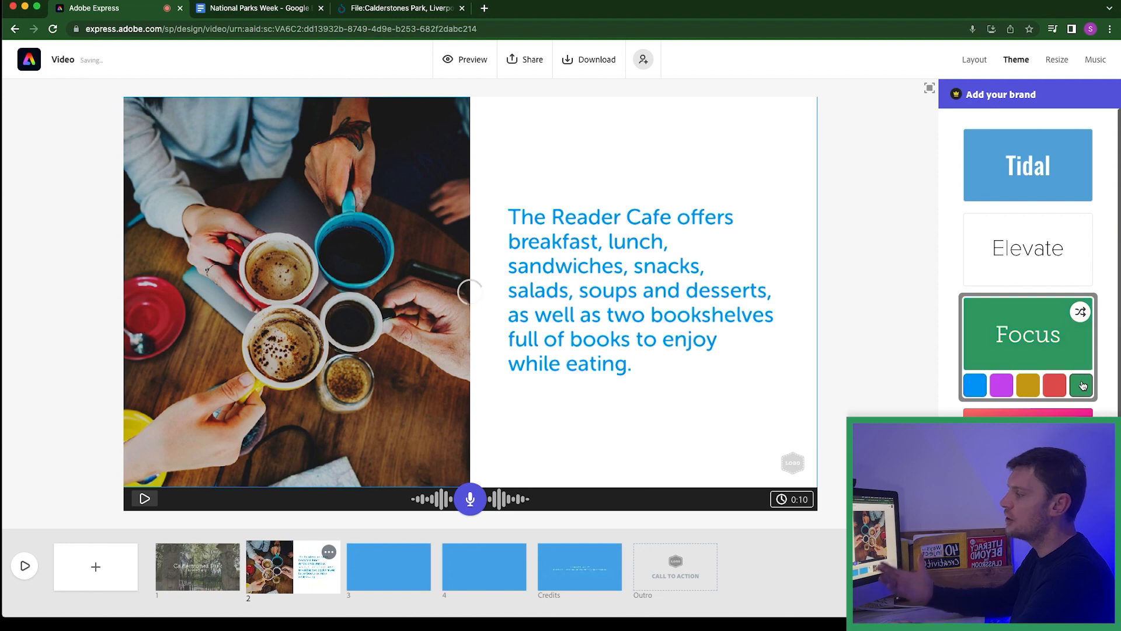
left_click(468, 293)
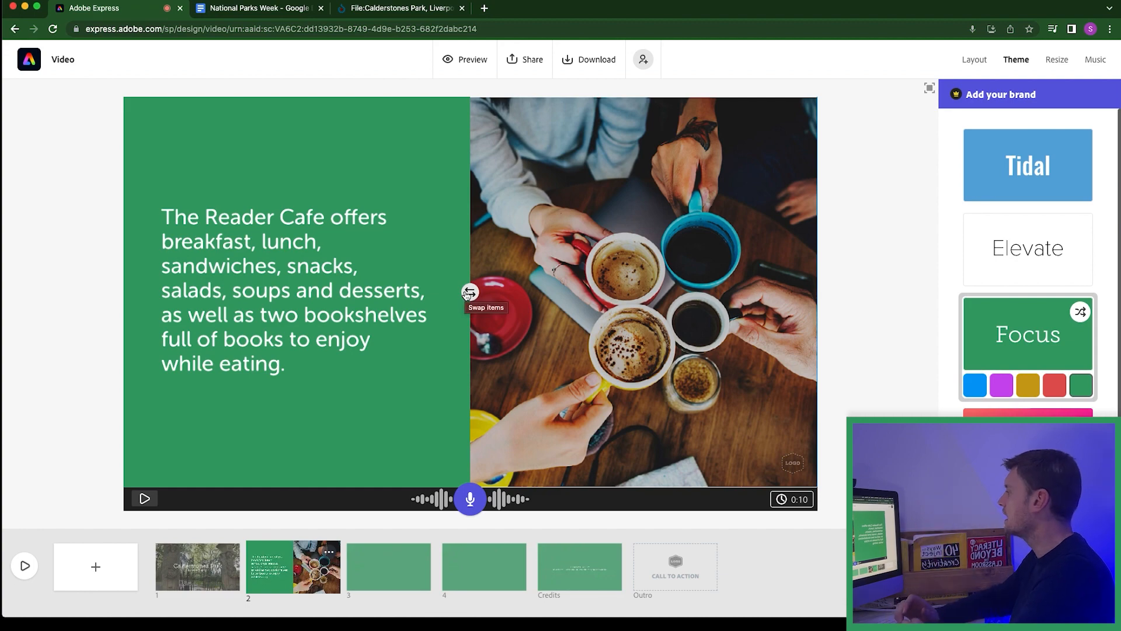
Step: Switch to the National Parks Week Google Doc and copy the Feature 2 text about the miniature railway
left_click(268, 12)
left_click(413, 271)
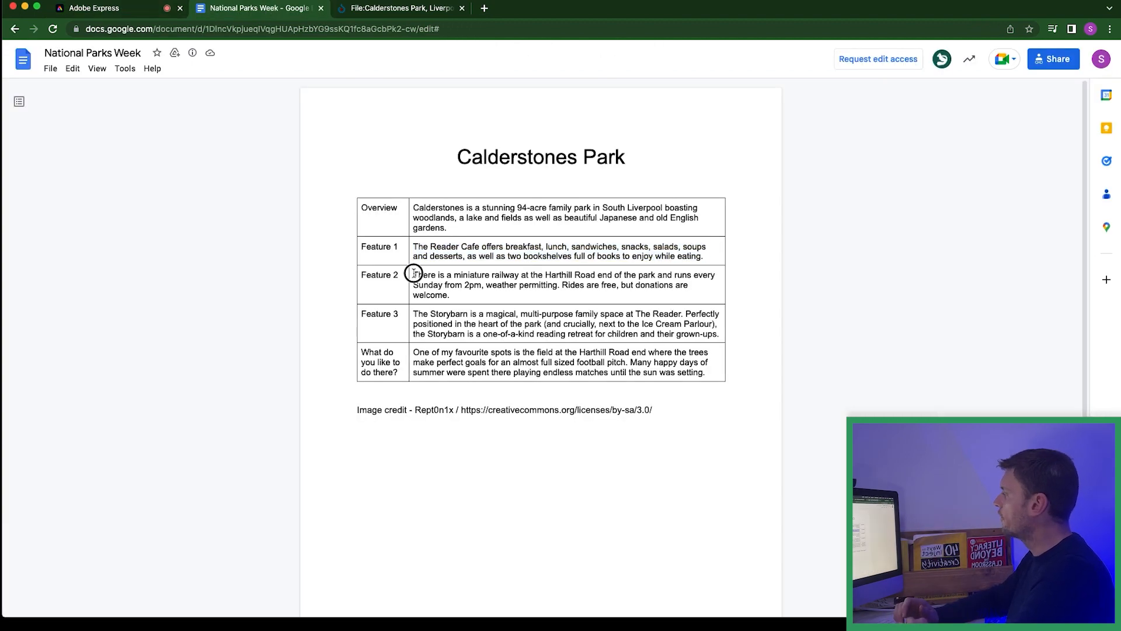
triple_click(441, 270)
key("super+c")
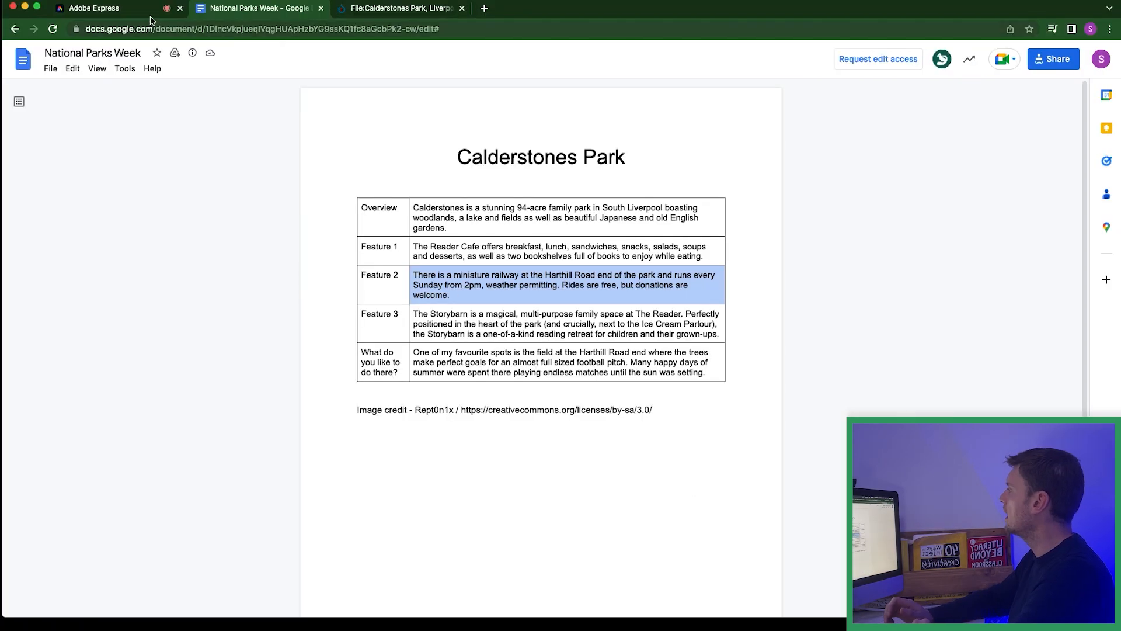
Step: Back in Adobe Express, give slide 3 the Fullscreen layout and paste the miniature railway text as its centred text
left_click(140, 13)
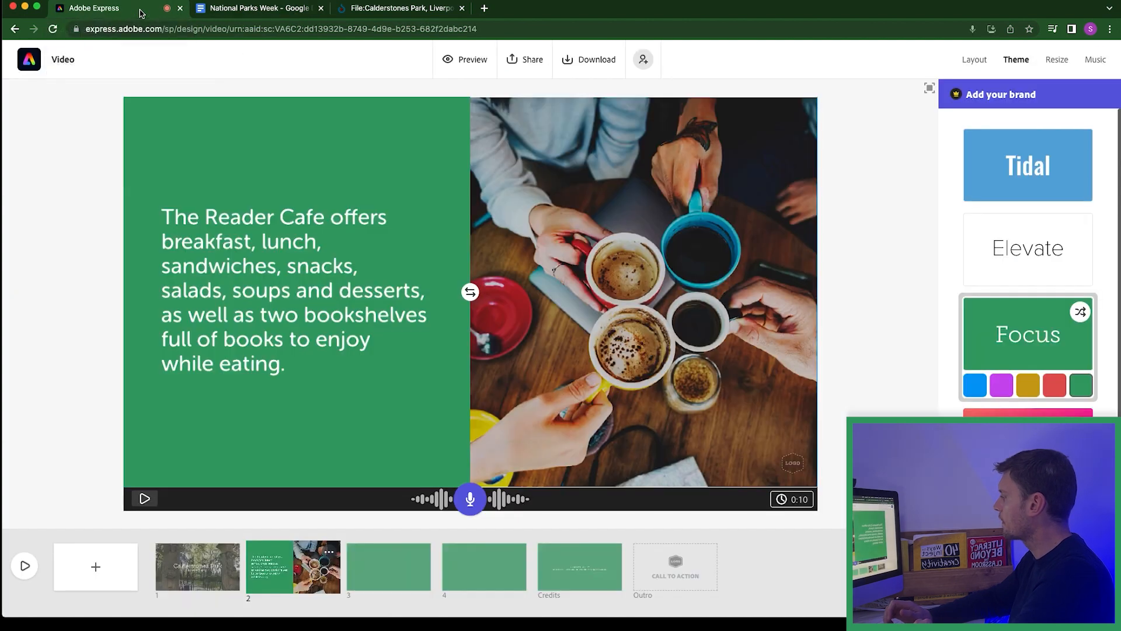
left_click(373, 575)
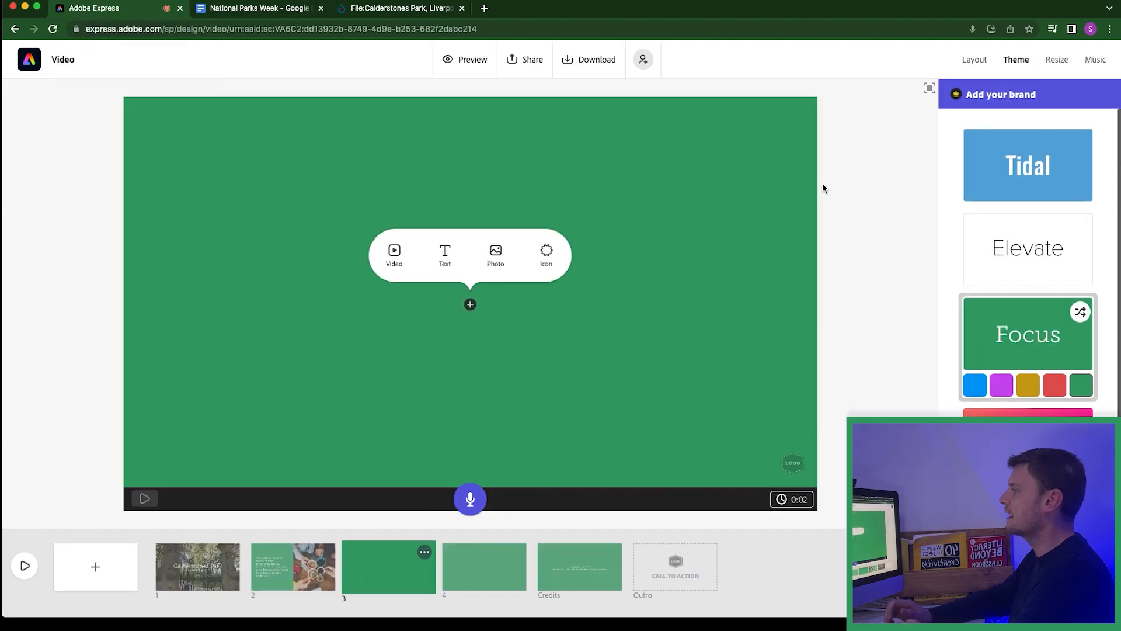
left_click(973, 60)
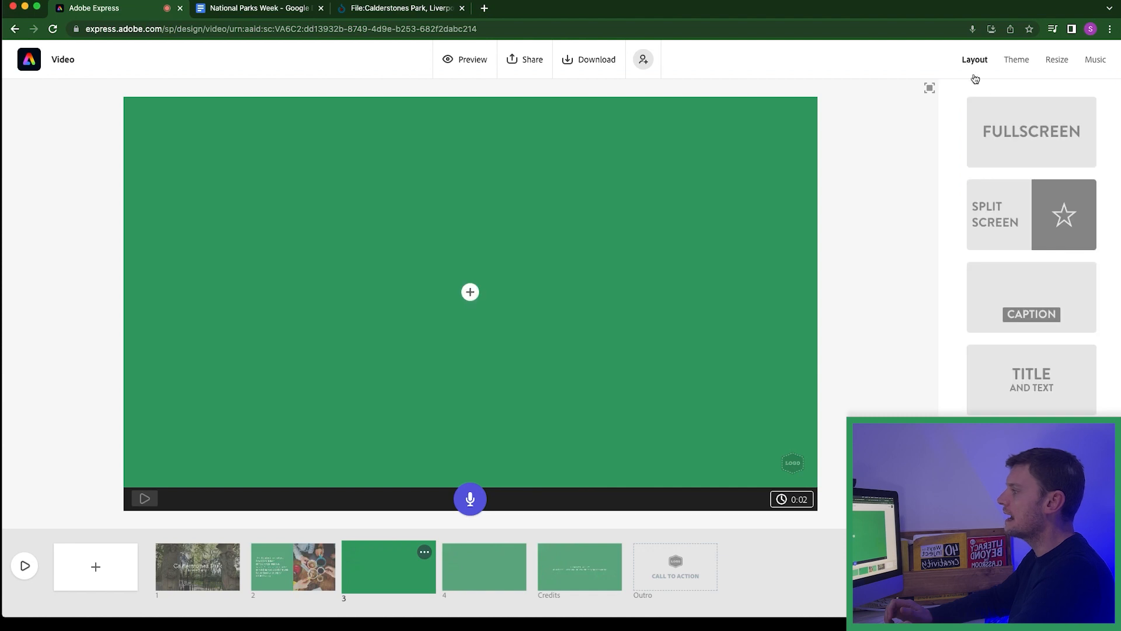
left_click(1014, 138)
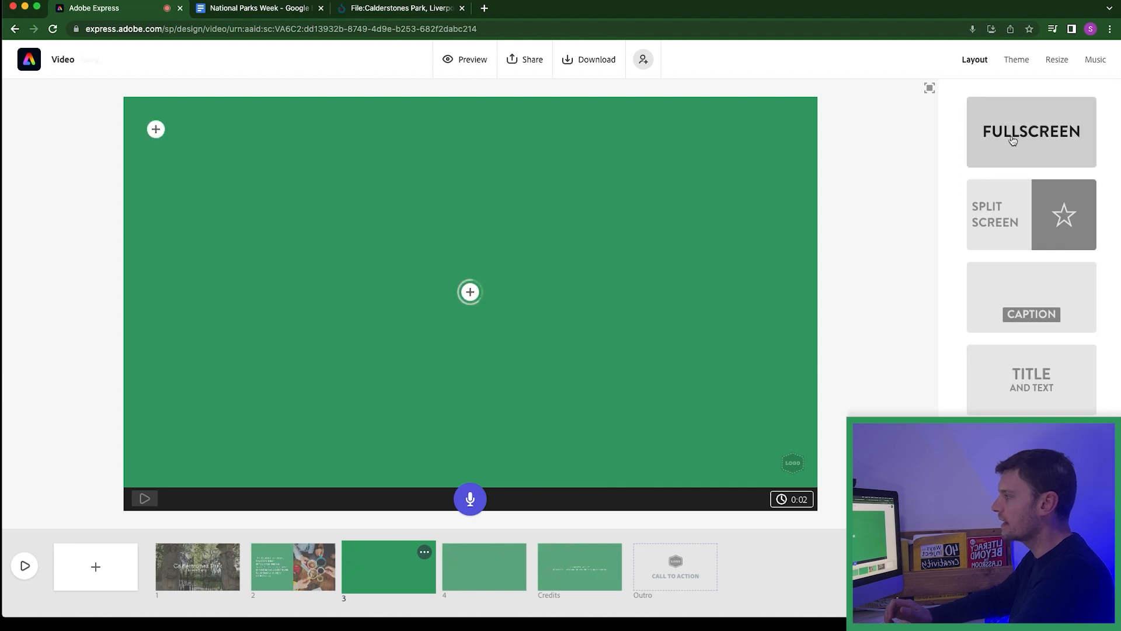
left_click(470, 292)
left_click(436, 248)
key("super+v")
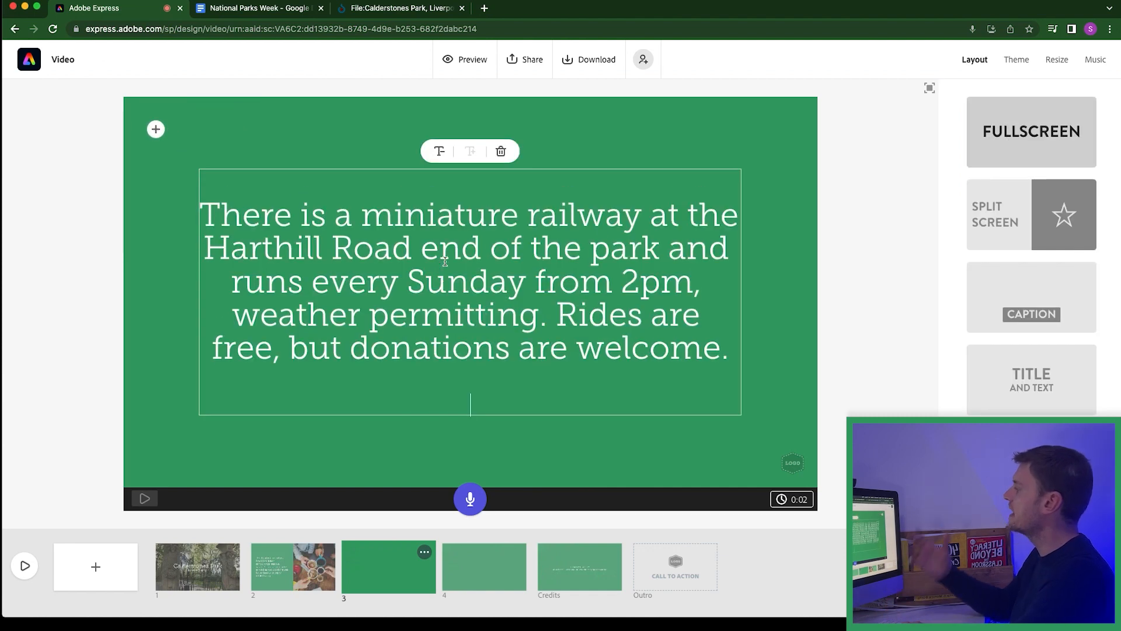
left_click(268, 128)
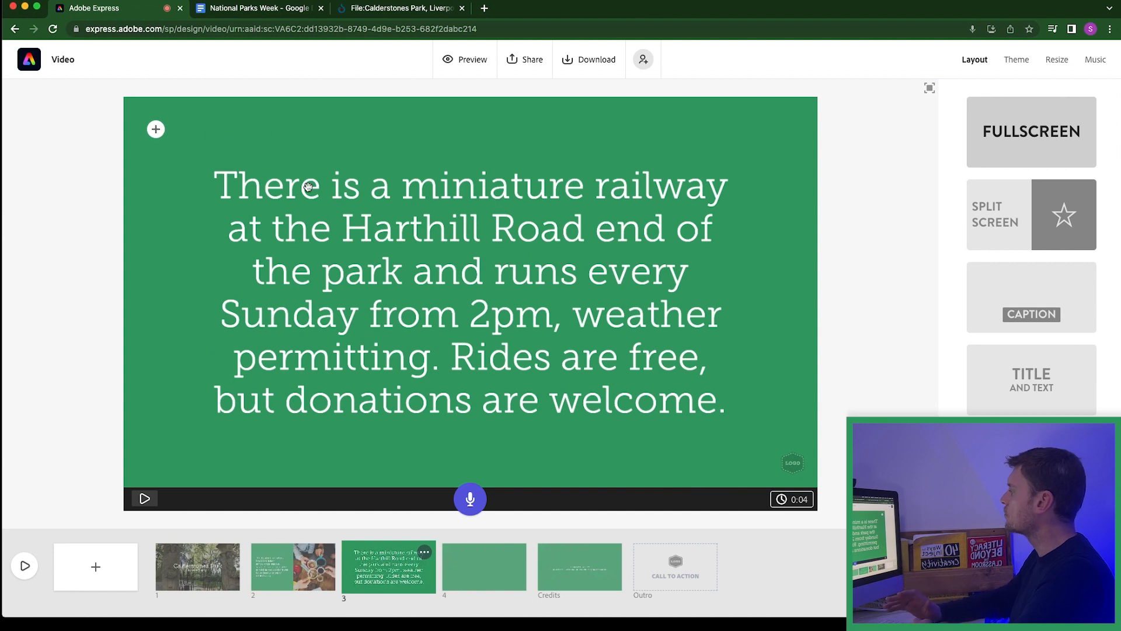
Step: Search photos for "miniature railway" and set the red model locomotive on grass as slide 3's background
left_click(414, 187)
left_click_drag(396, 231, 724, 226)
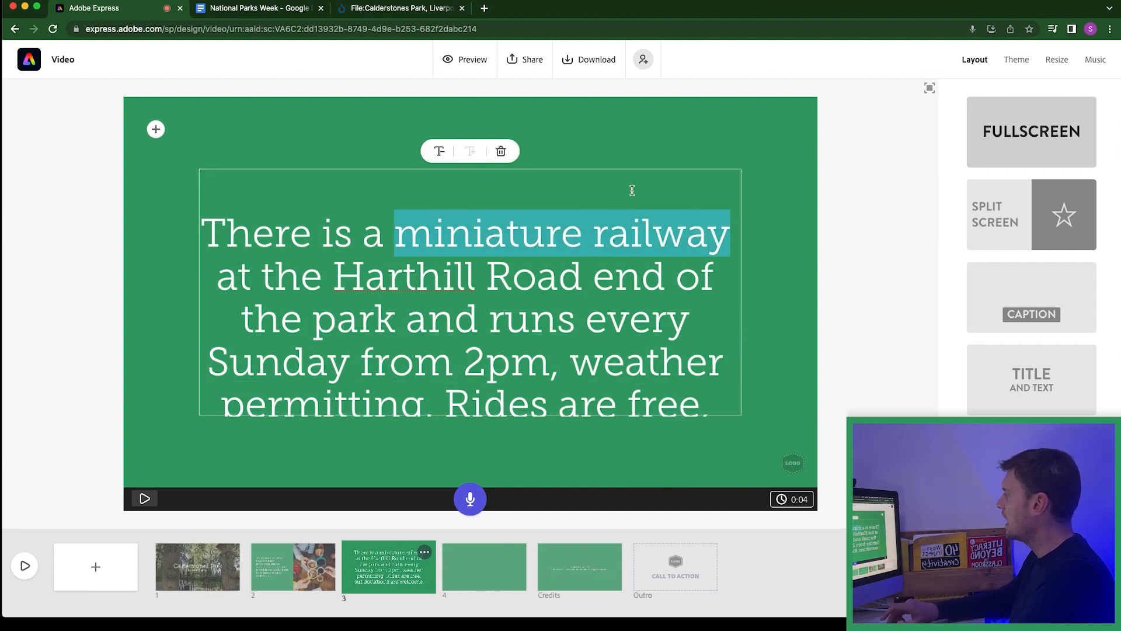
left_click(156, 130)
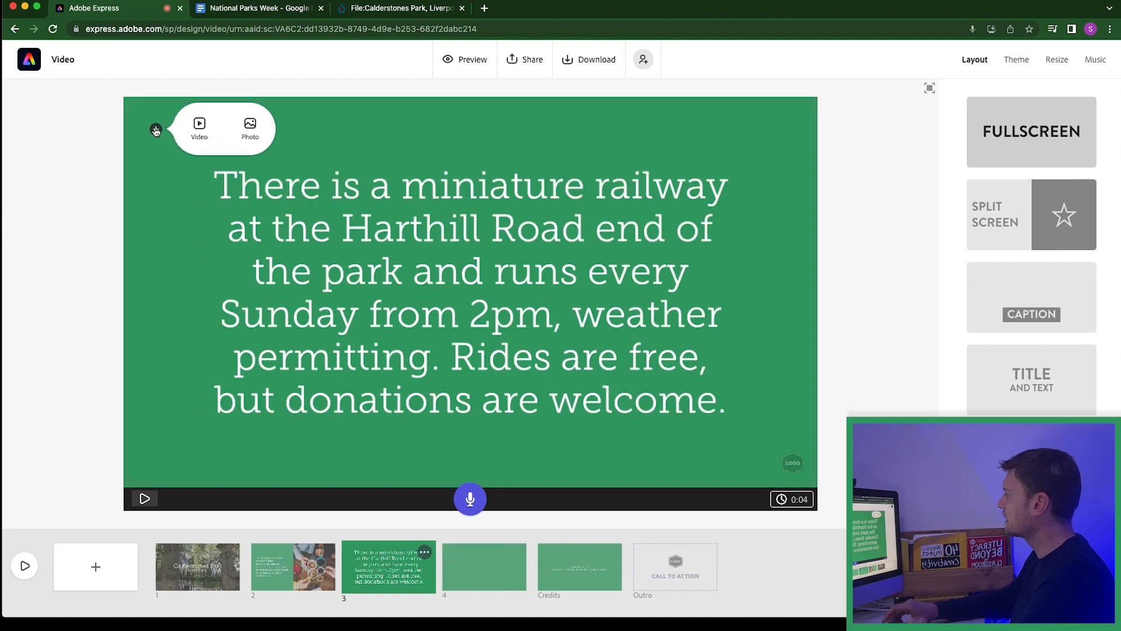
left_click(248, 128)
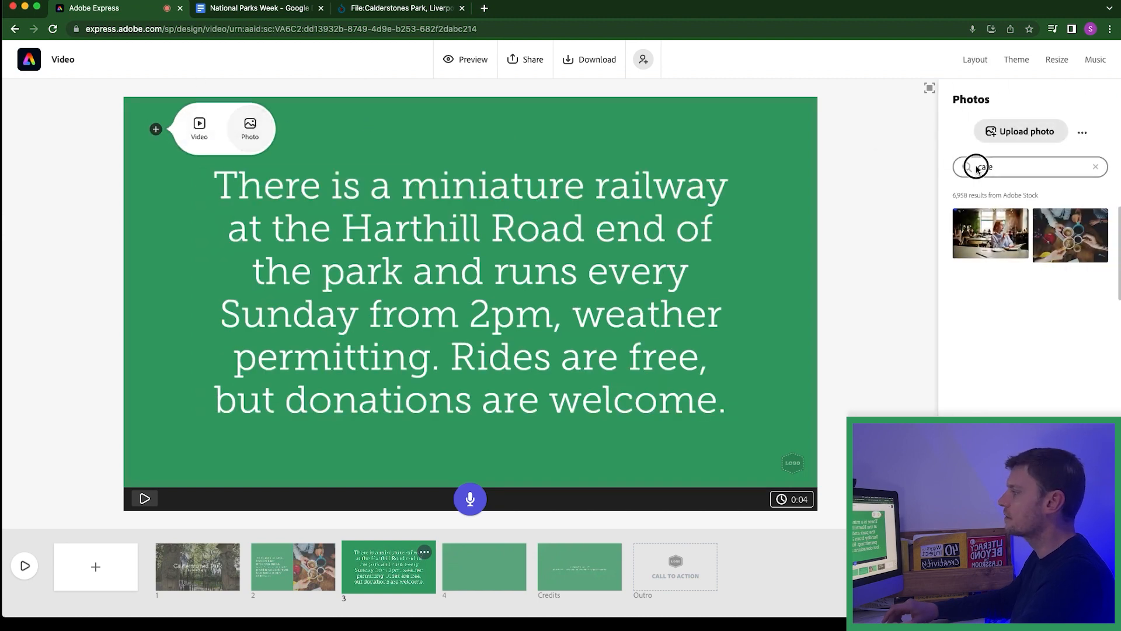
double_click(980, 166)
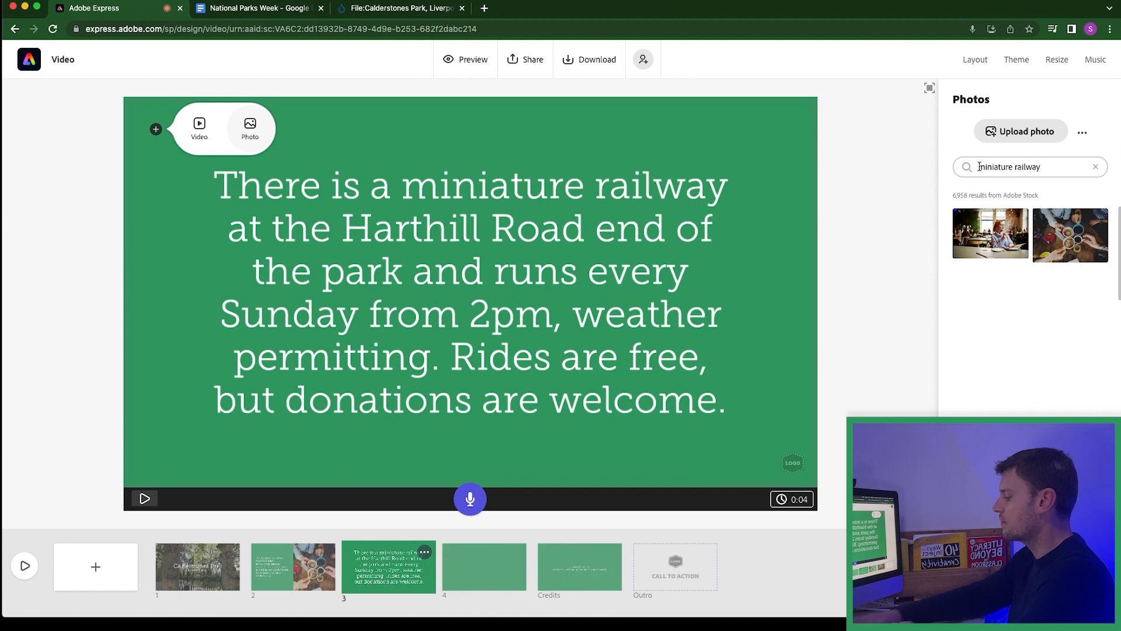
key("Return")
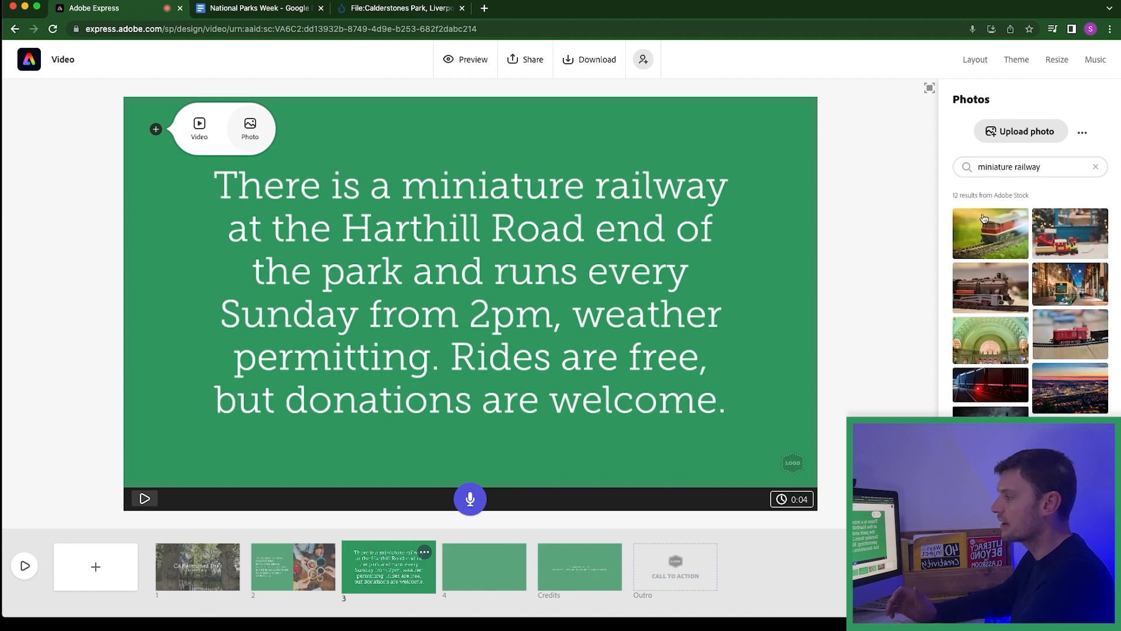
left_click(991, 235)
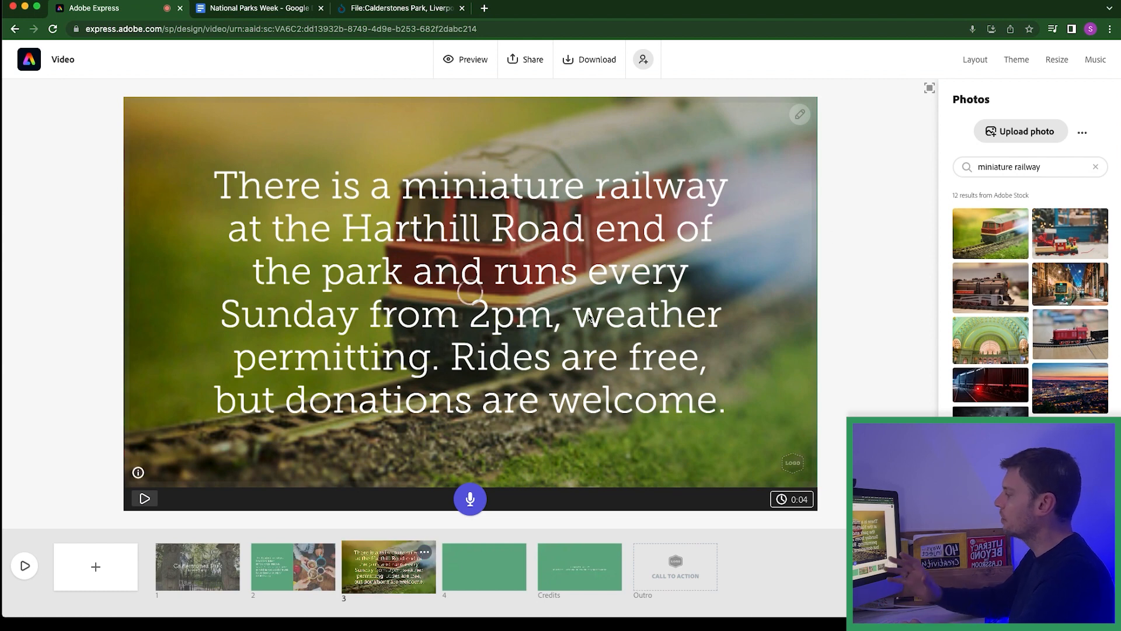
Step: Record the voice narration on slide 3 and delete the slide's miniature railway text
left_click(470, 499)
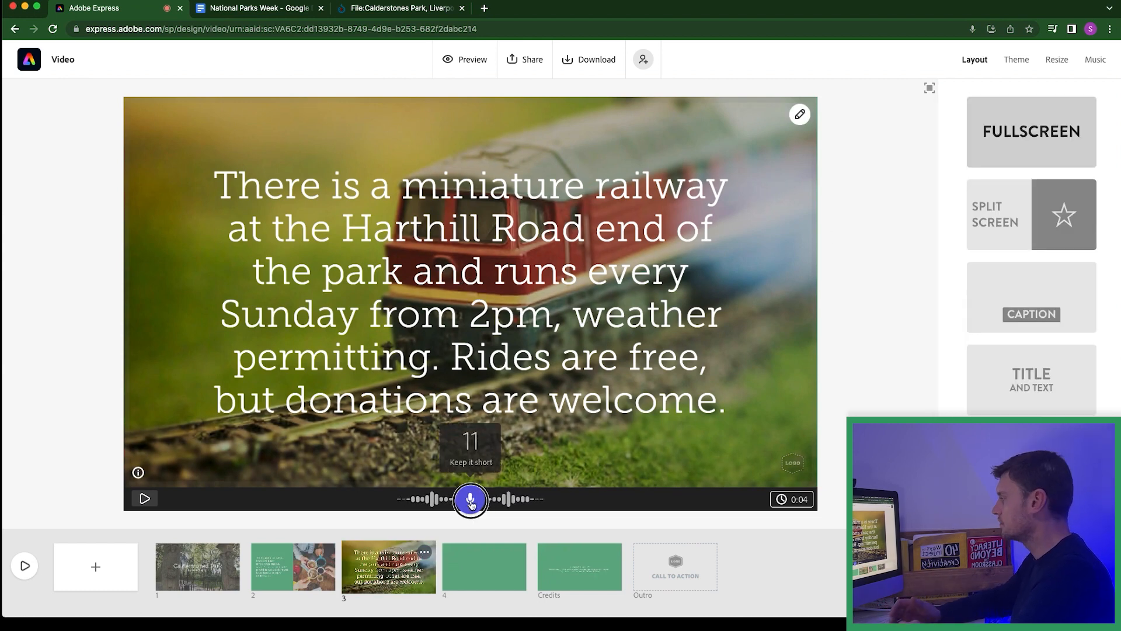
left_click(472, 504)
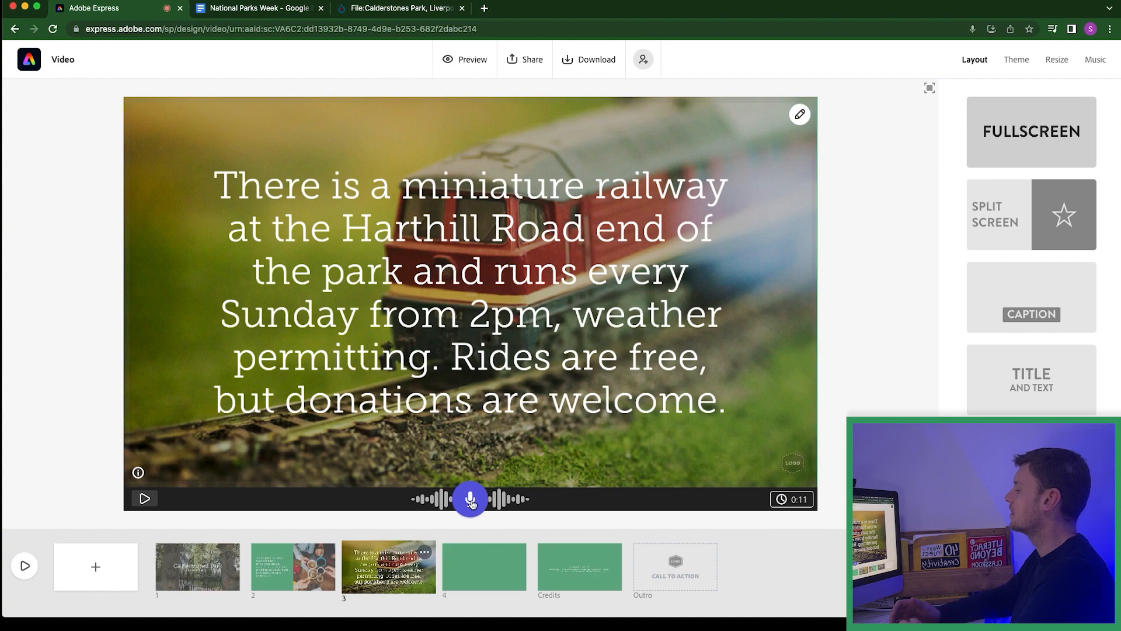
left_click(485, 315)
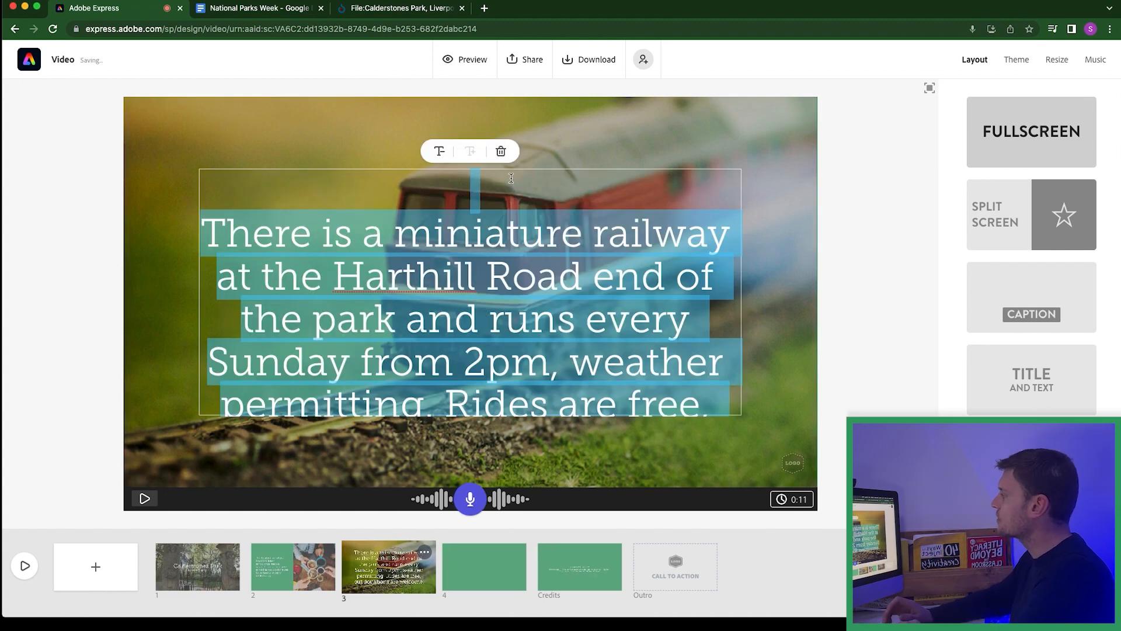
left_click(501, 153)
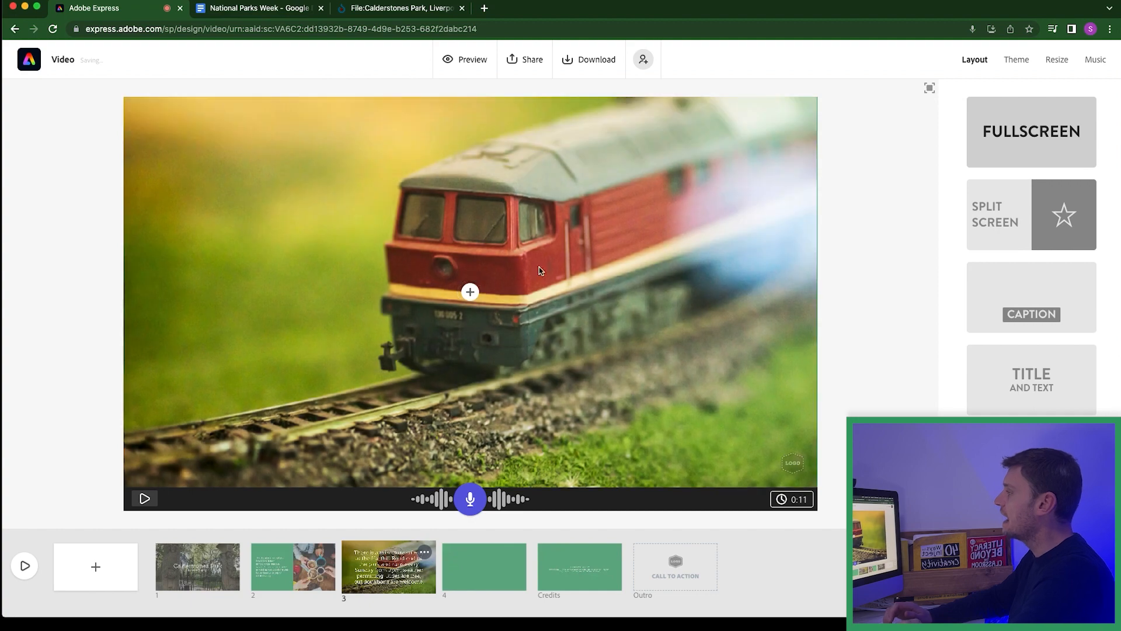
Step: Search icons for "coins" and place the outlined two-stack coins icon with shine marks on slide 3
left_click(471, 293)
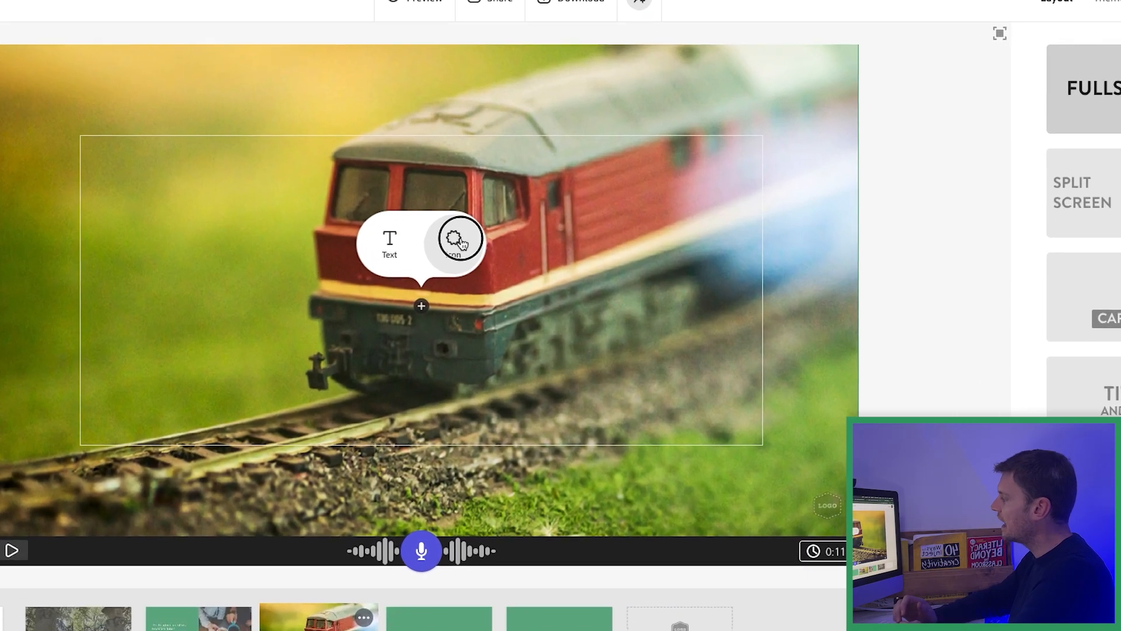
left_click(496, 243)
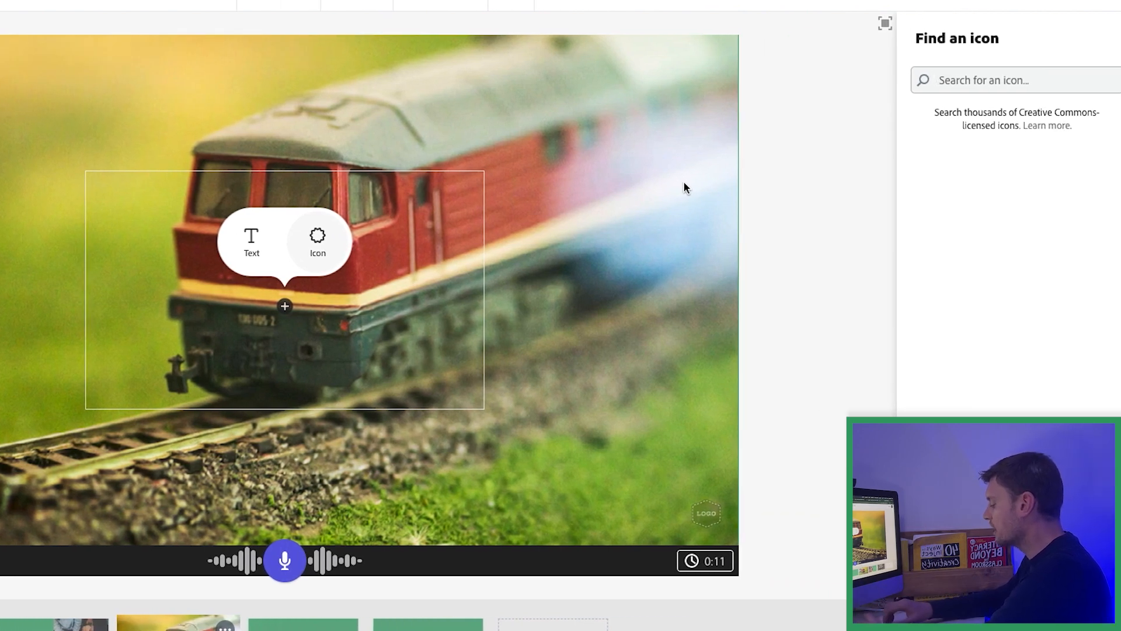
type("coins")
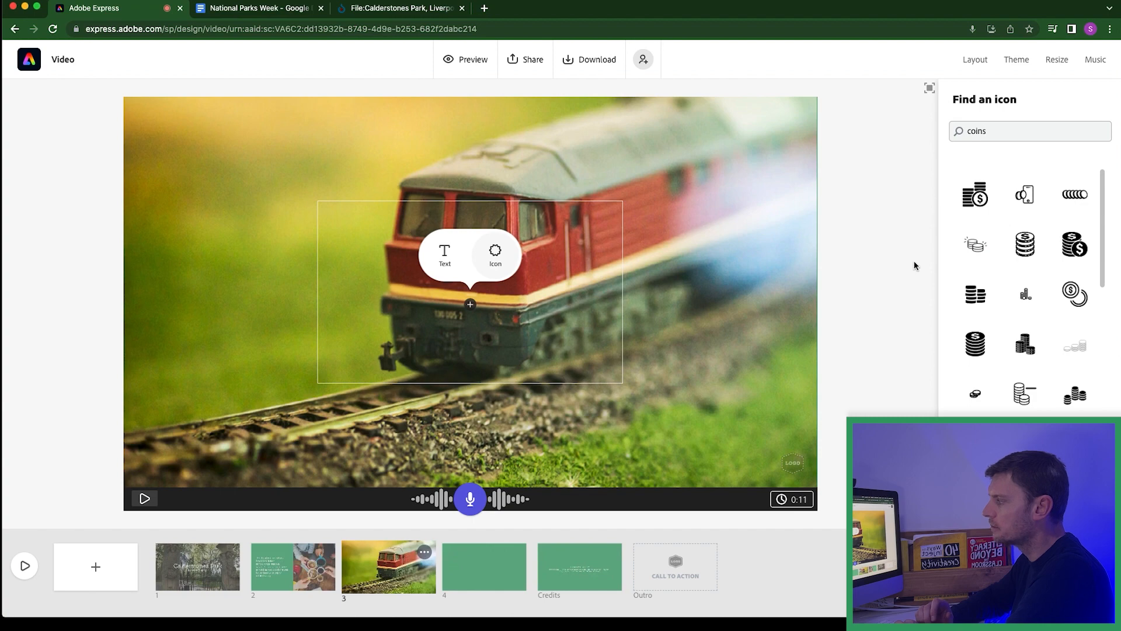
left_click(971, 247)
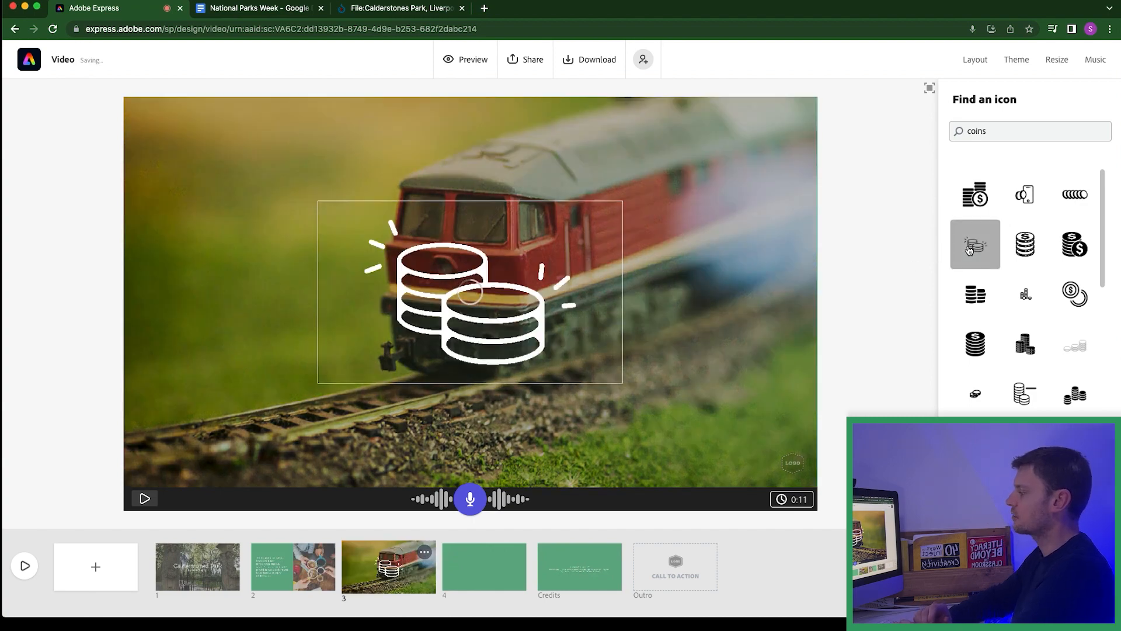
Step: Copy the Feature 3 Storybarn text from the National Parks Week Google Doc and paste it into Adobe Express slide 4's left half, using Split Screen
left_click(241, 9)
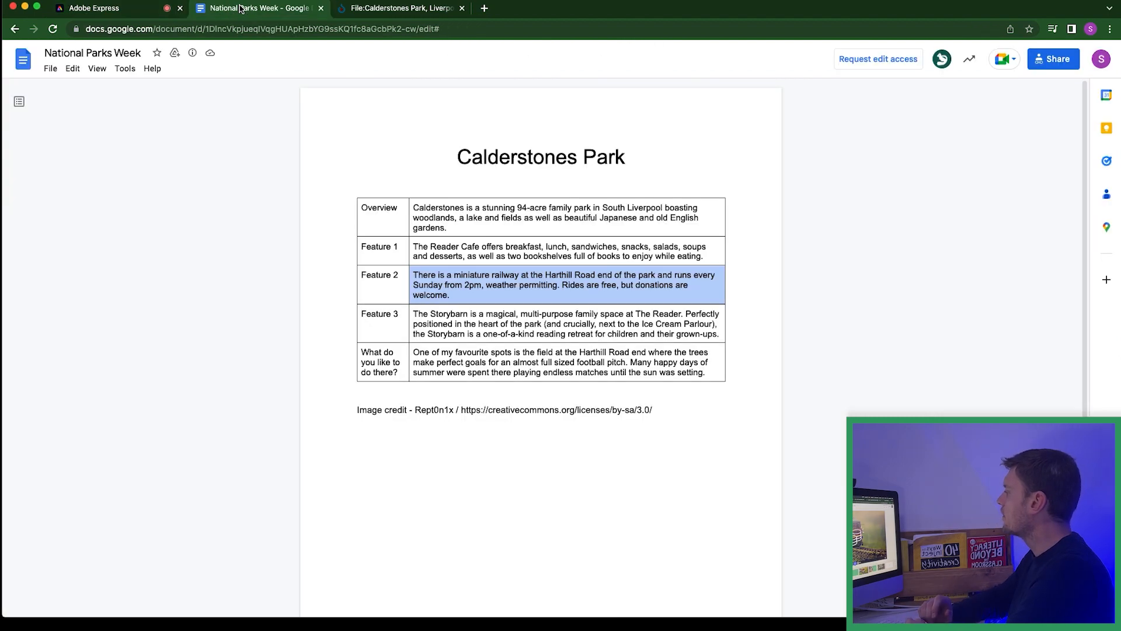
left_click_drag(414, 315, 702, 330)
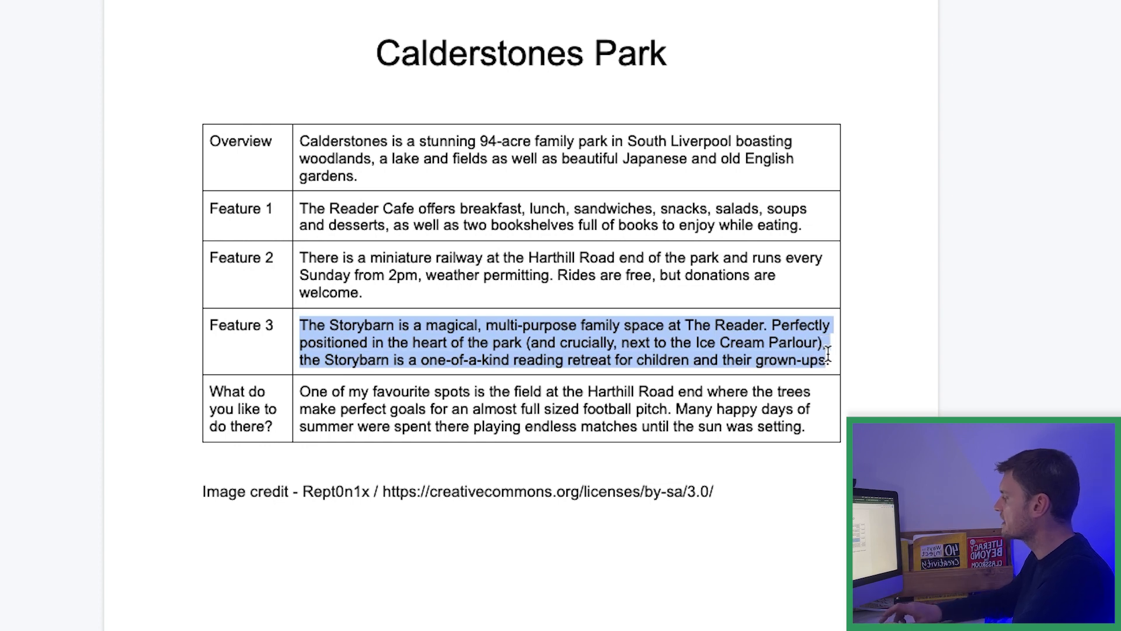
left_click(120, 11)
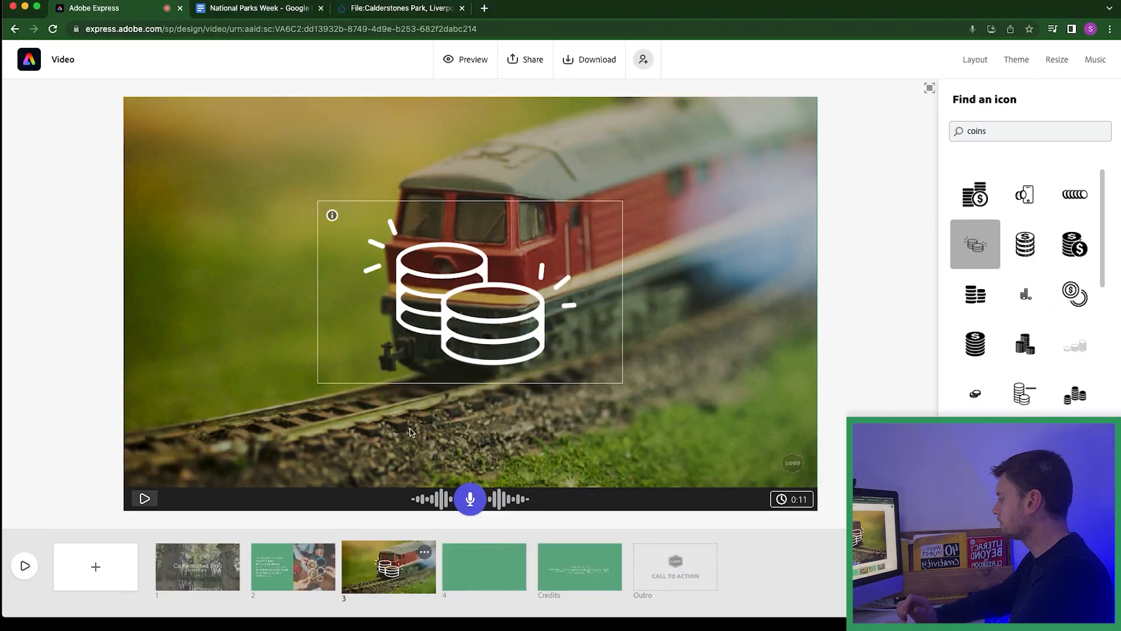
left_click(472, 566)
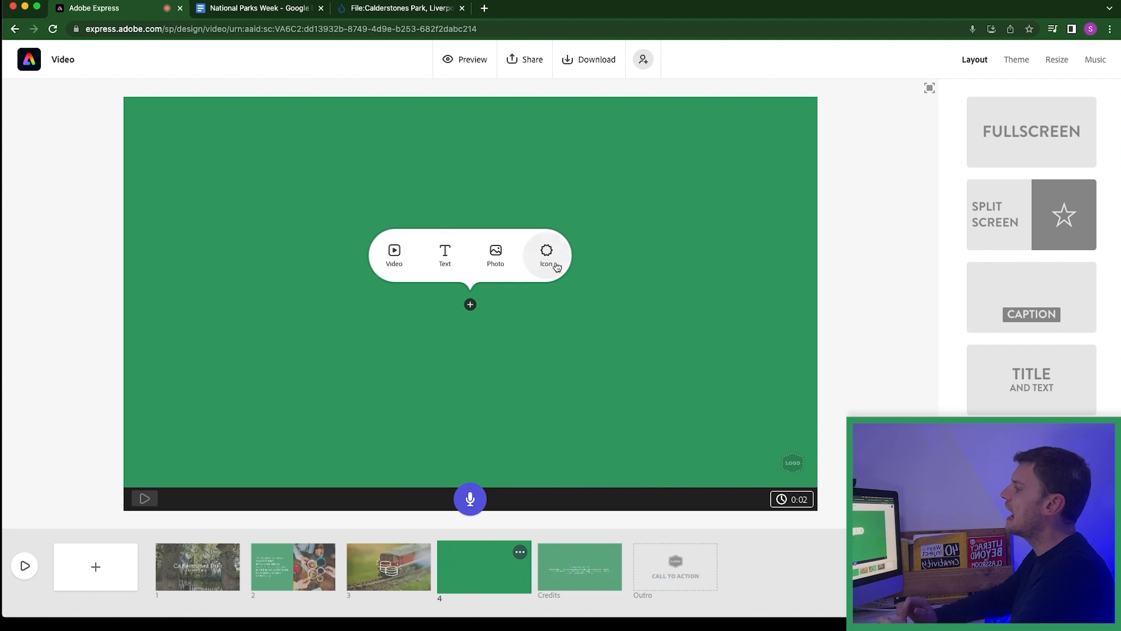
left_click(1022, 214)
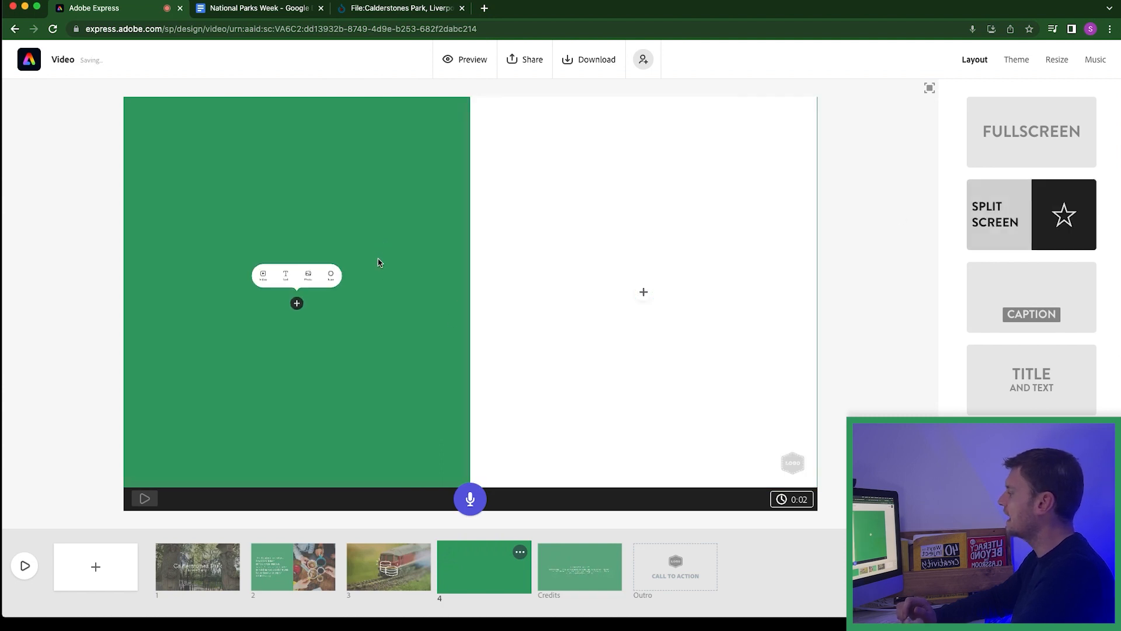
Step: Fill slide 4's right half with the "reading" search photo of children and a woman before bookshelves, and record the slide's narration
mouse_move(645, 303)
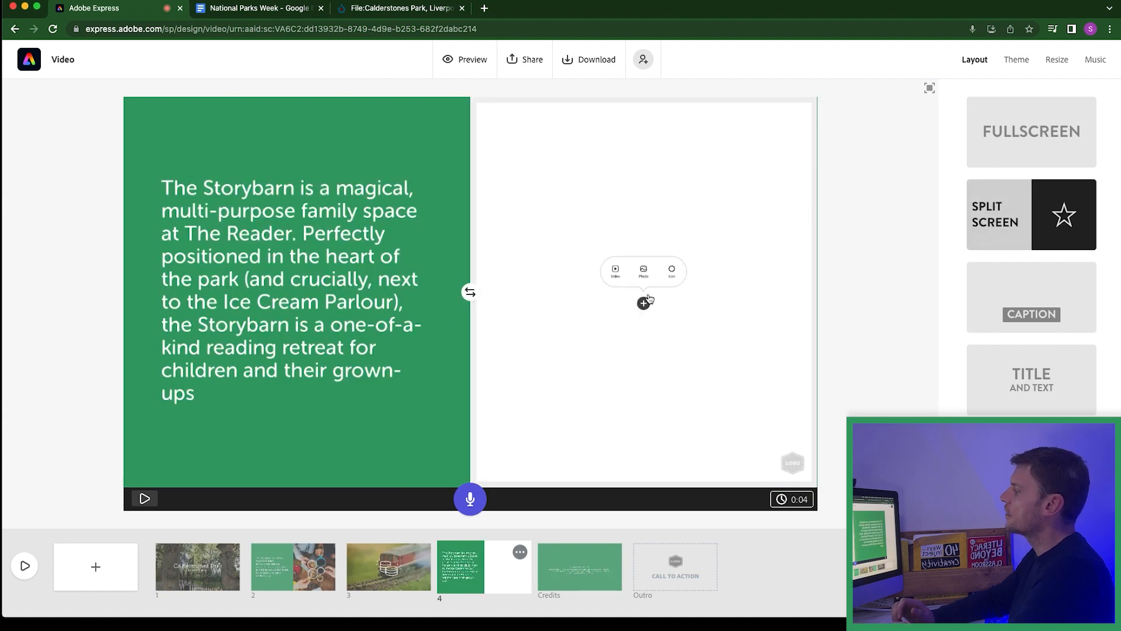
left_click(643, 264)
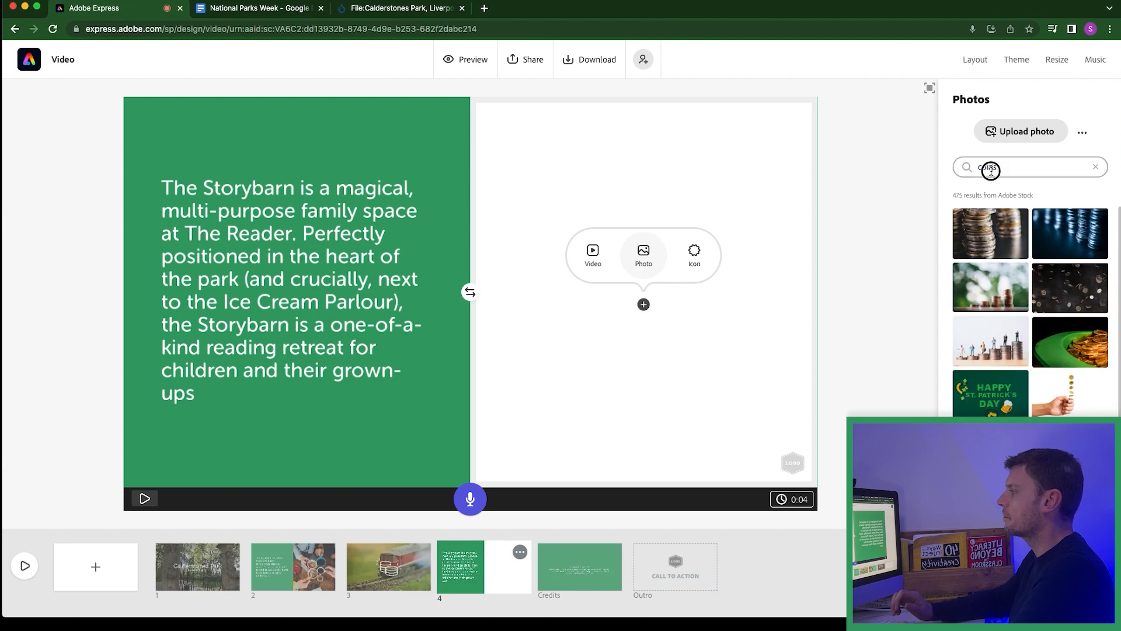
double_click(990, 168)
type("reading")
key("Return")
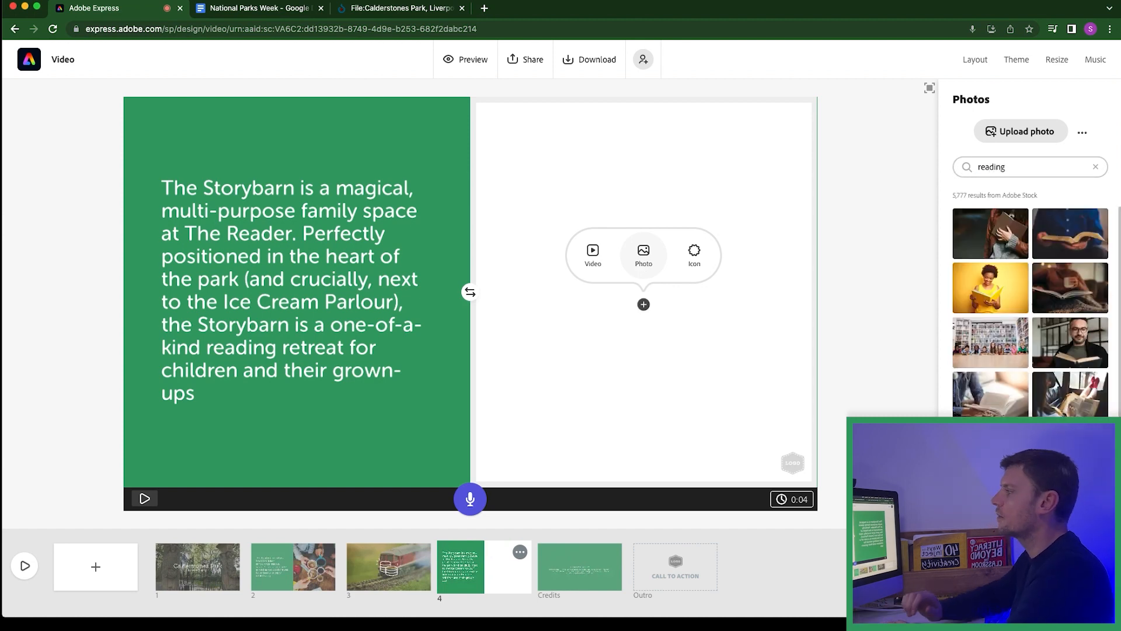
left_click(988, 348)
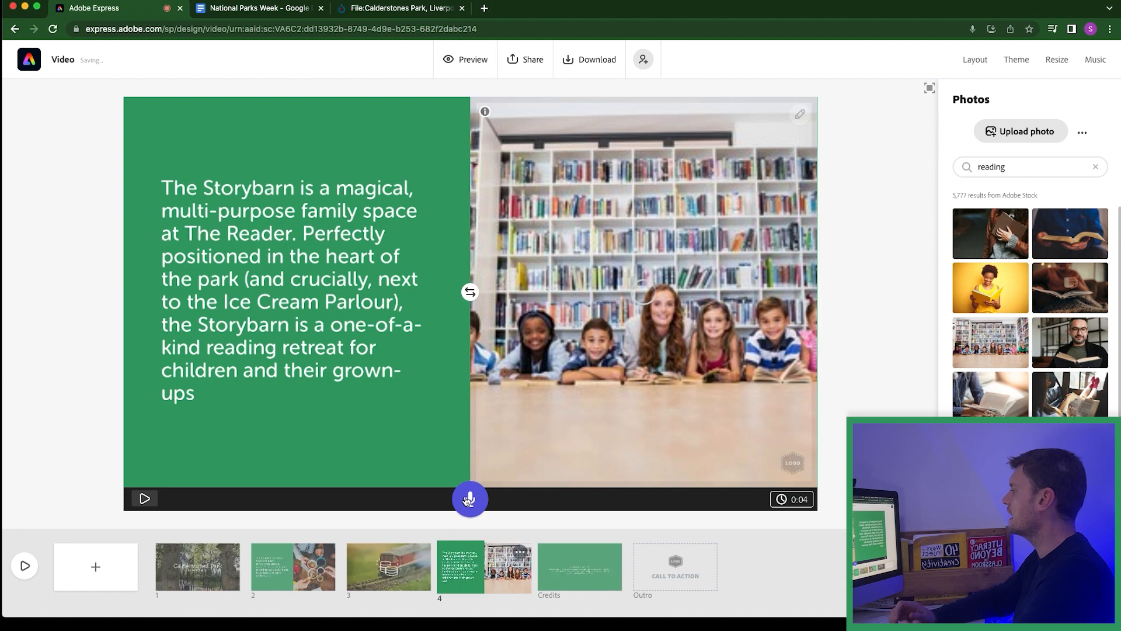
left_click_drag(469, 500, 469, 501)
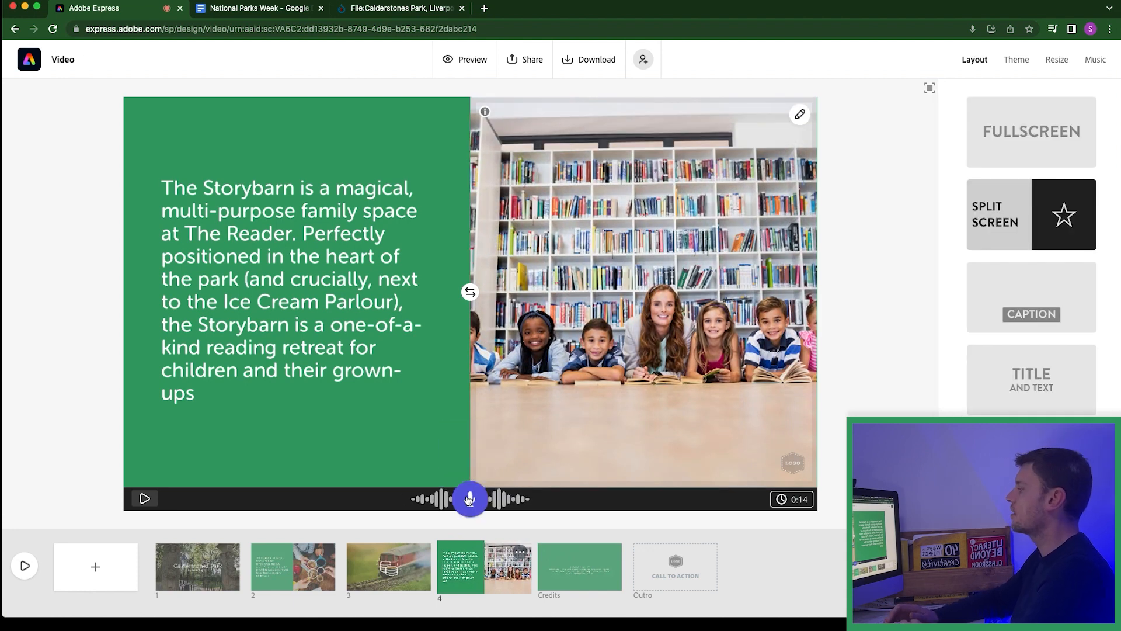
Step: Shorten slide 4's text to "The Storybarn is a one-of-a-kind reading retreat for children and their grown-ups" and enlarge it
left_click(193, 330)
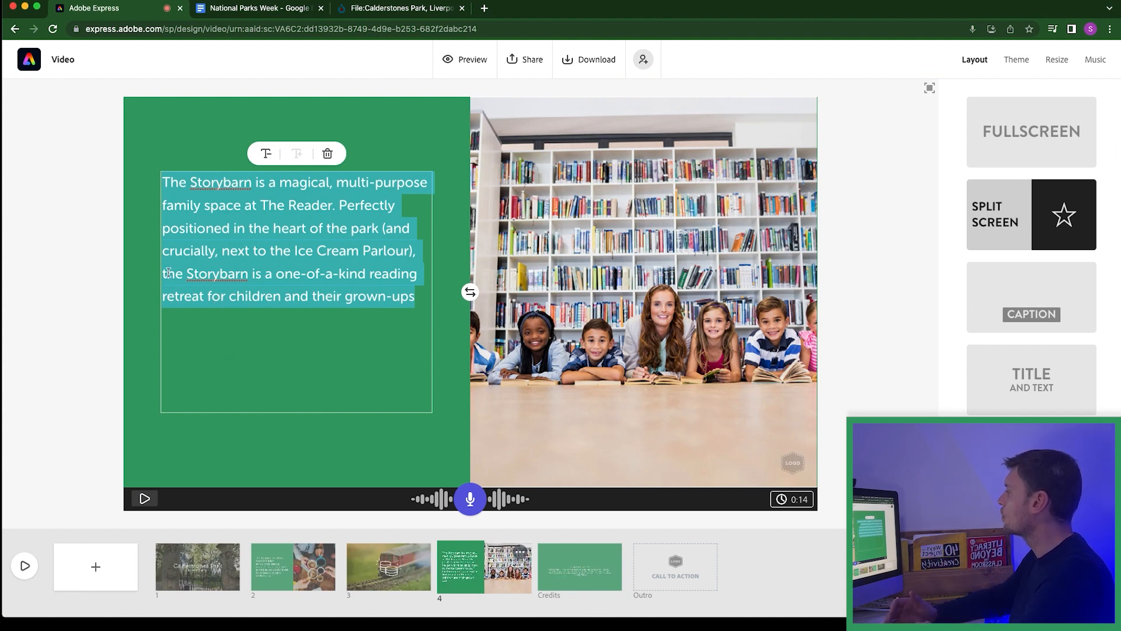
left_click(270, 182)
left_click_drag(267, 193, 264, 268)
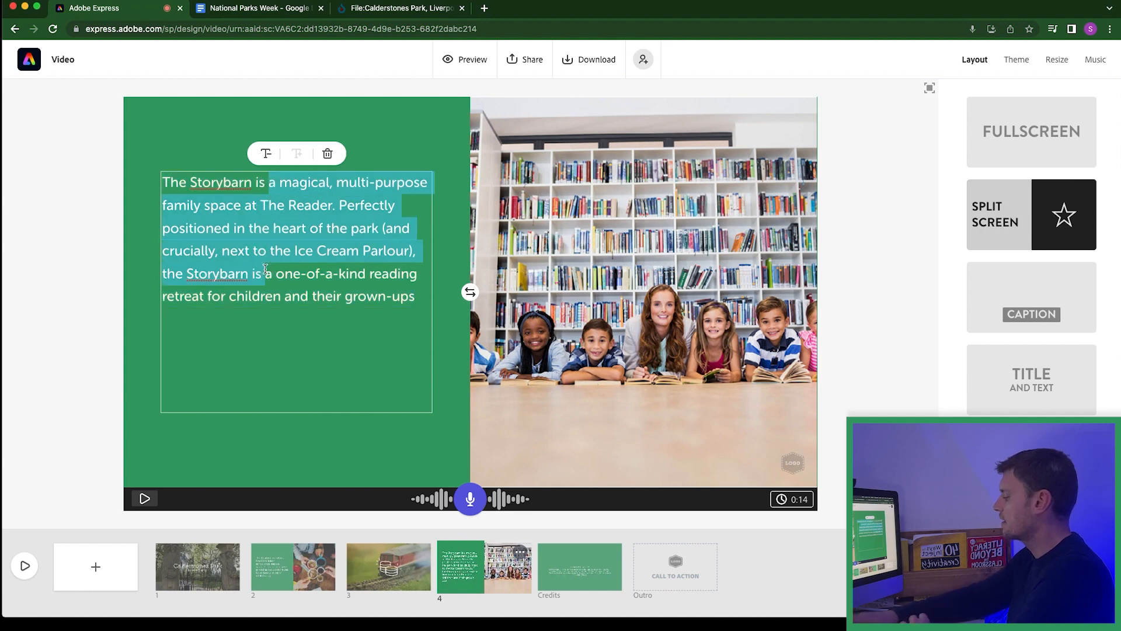
key("BackSpace")
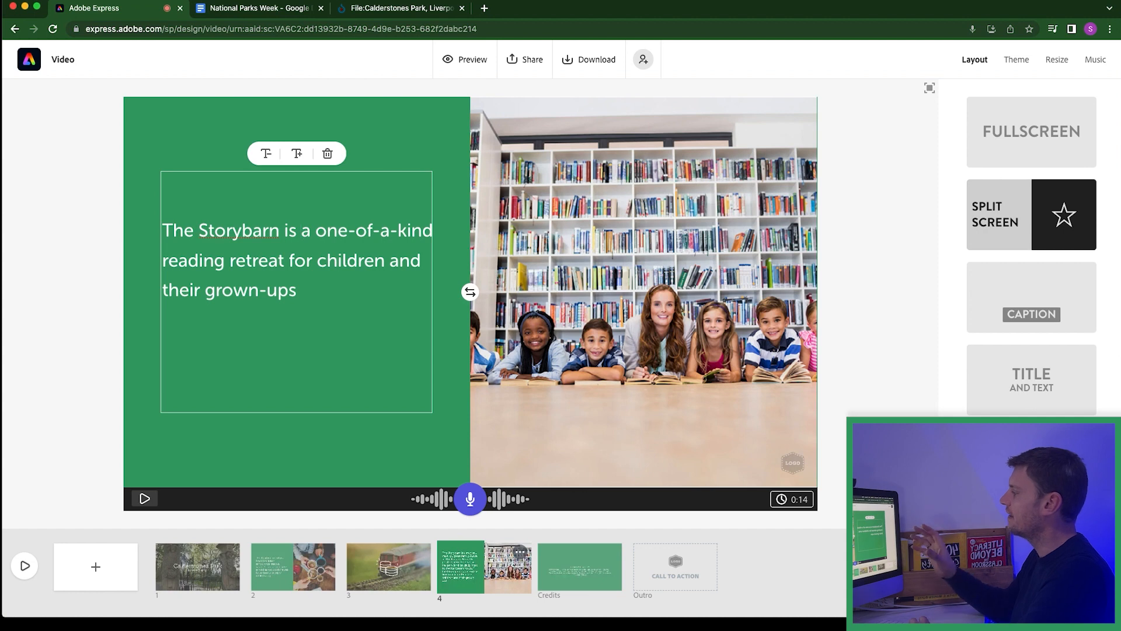
left_click(297, 155)
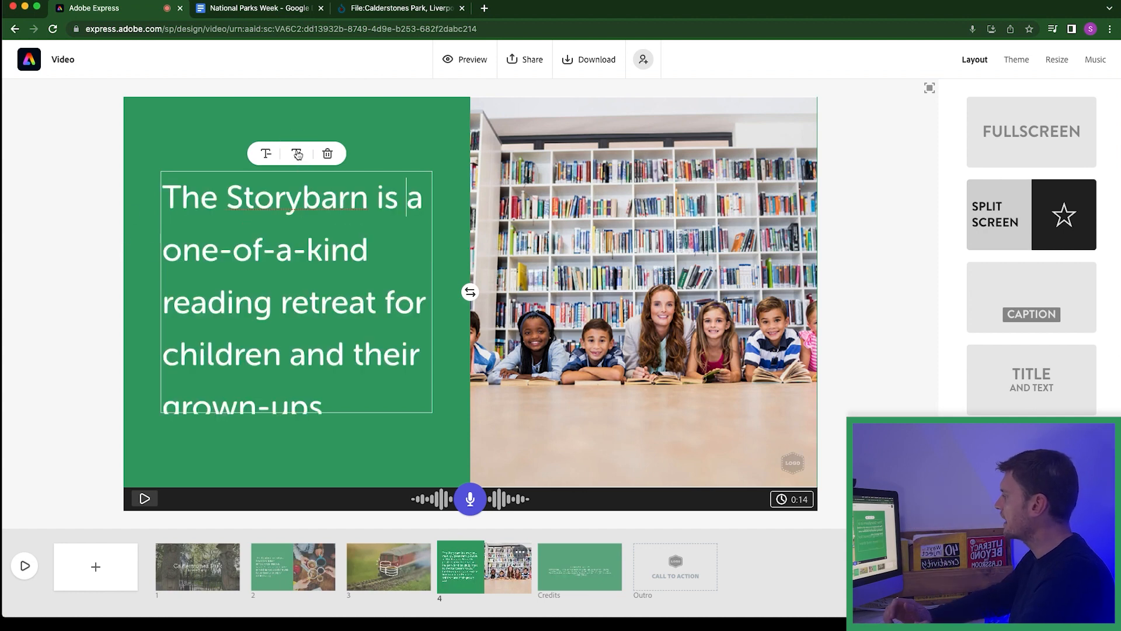
left_click(87, 217)
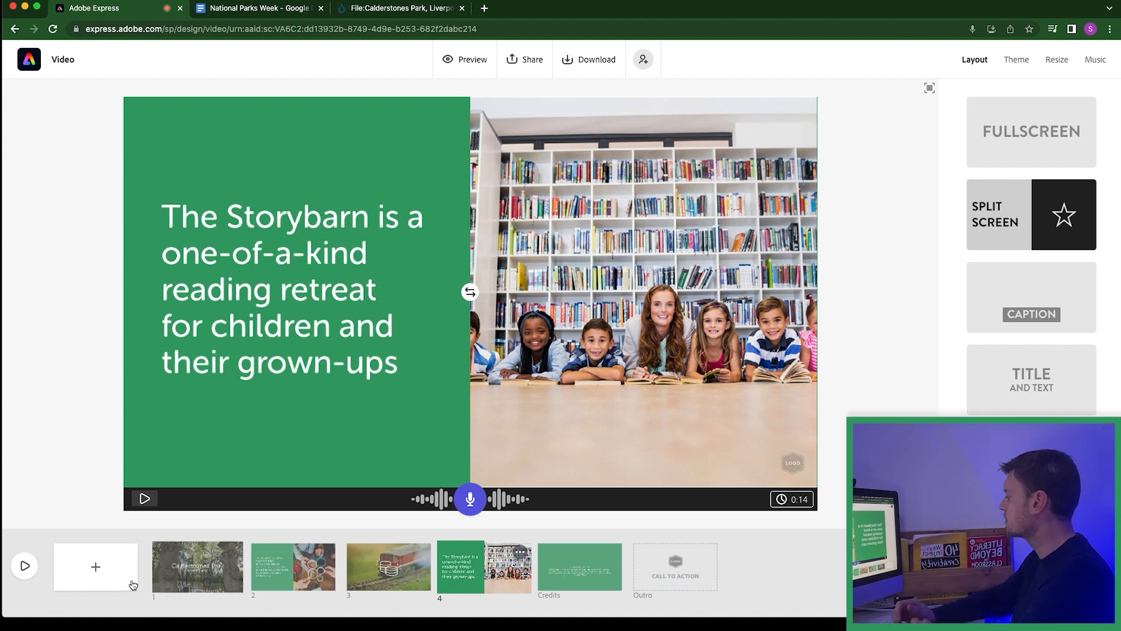
Step: Add slide 5 with the Caption layout and enter the "One of my favourite spots" football field text as its caption
left_click(96, 569)
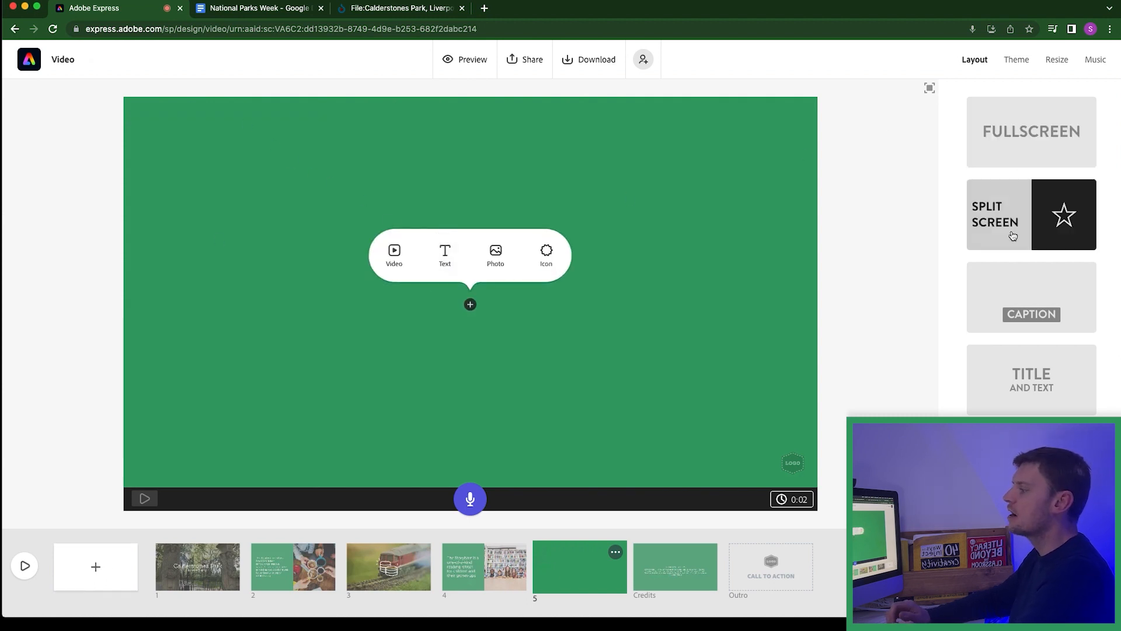
left_click(1030, 312)
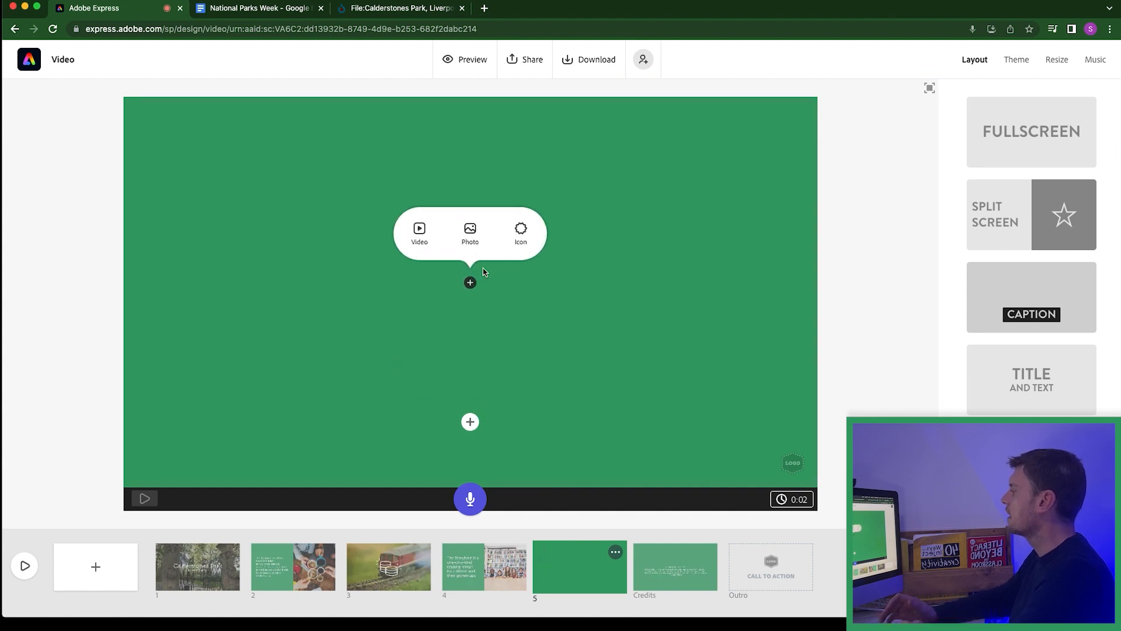
left_click(470, 422)
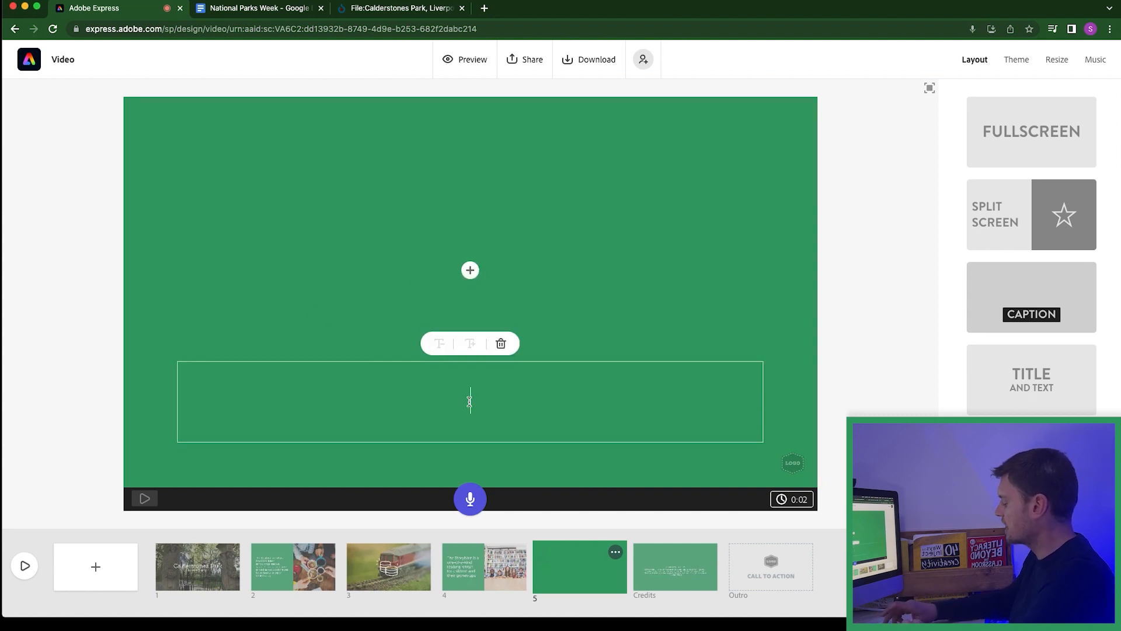
type("One of my favourite spots is the field at the Harthill Road end where the trees make perfect goals for an almost full sized football pitch. Many happy days of summer were spent there playing endless matches until the sun was setting.")
Step: Search photos for "football" and "soccer", and set the picture of cheering kneeling players with a ball as slide 5's background
left_click(470, 269)
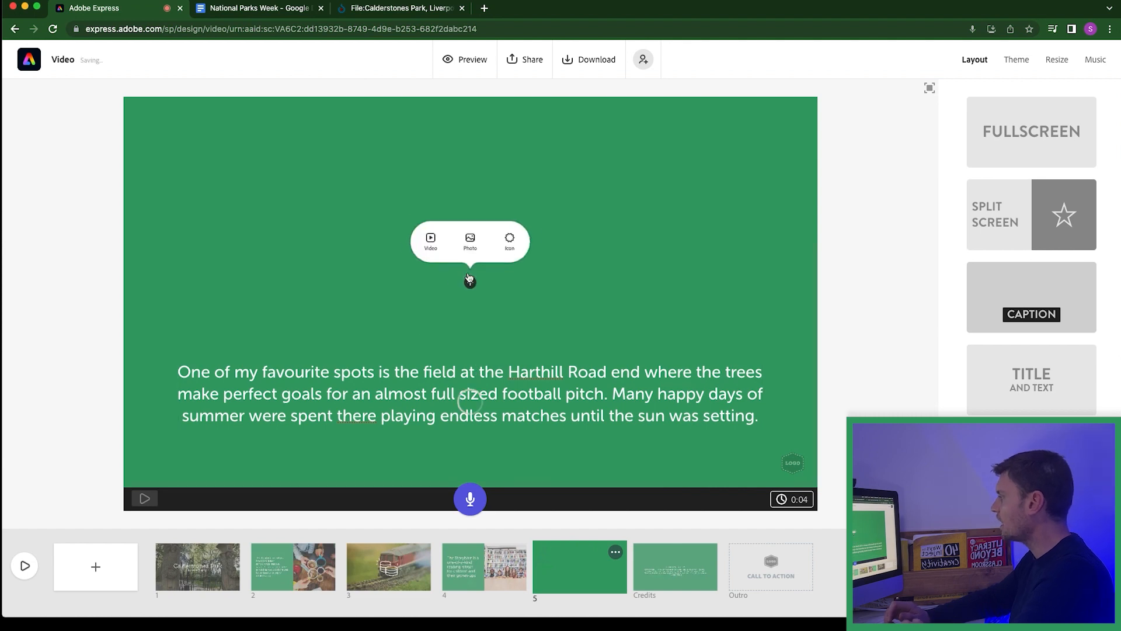
left_click(470, 232)
double_click(992, 167)
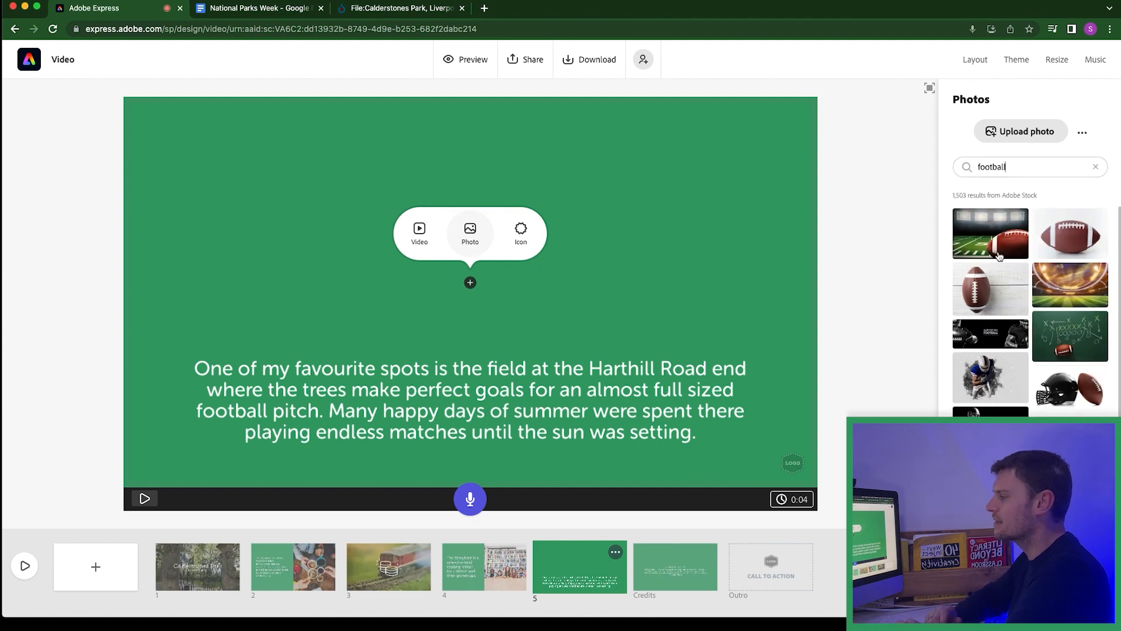
double_click(994, 167)
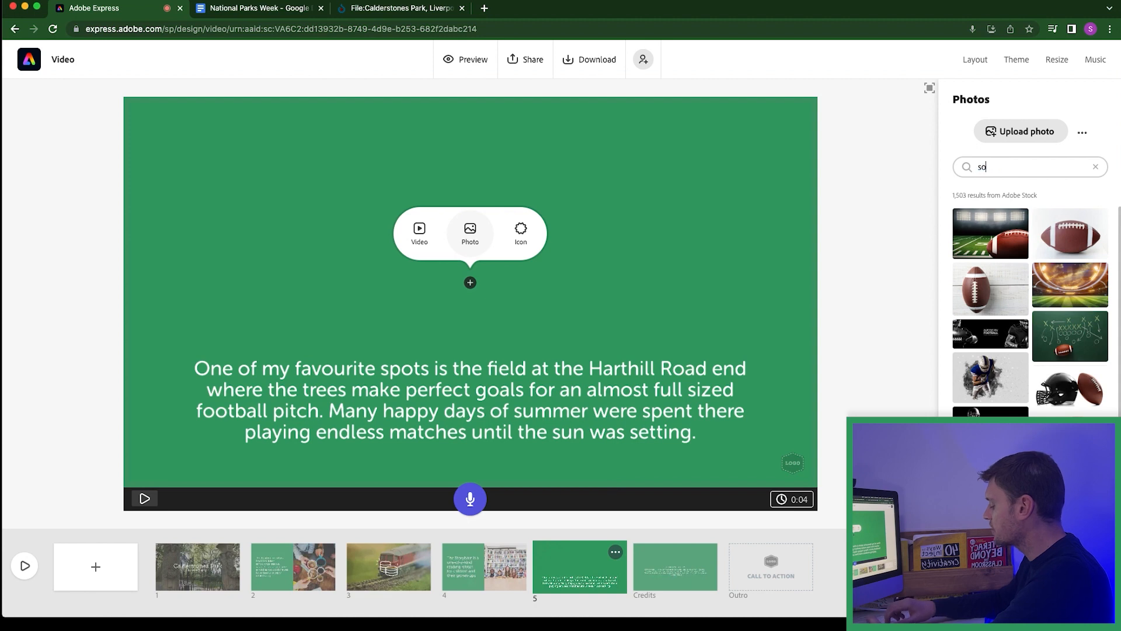
type("soccer")
key("Return")
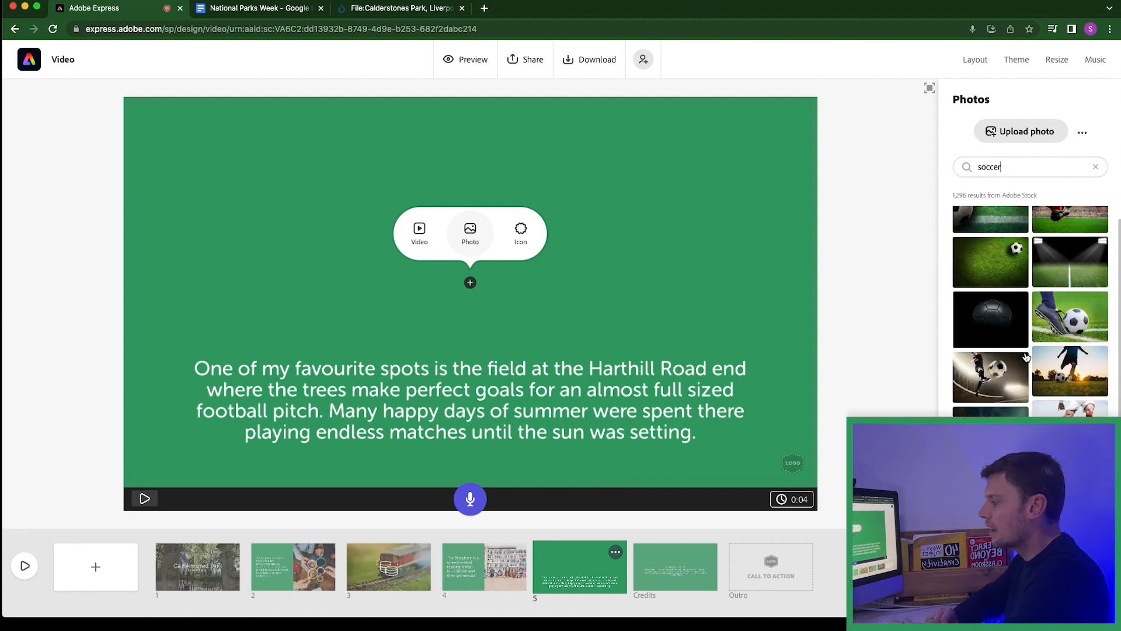
scroll(1031, 309, "down", 3)
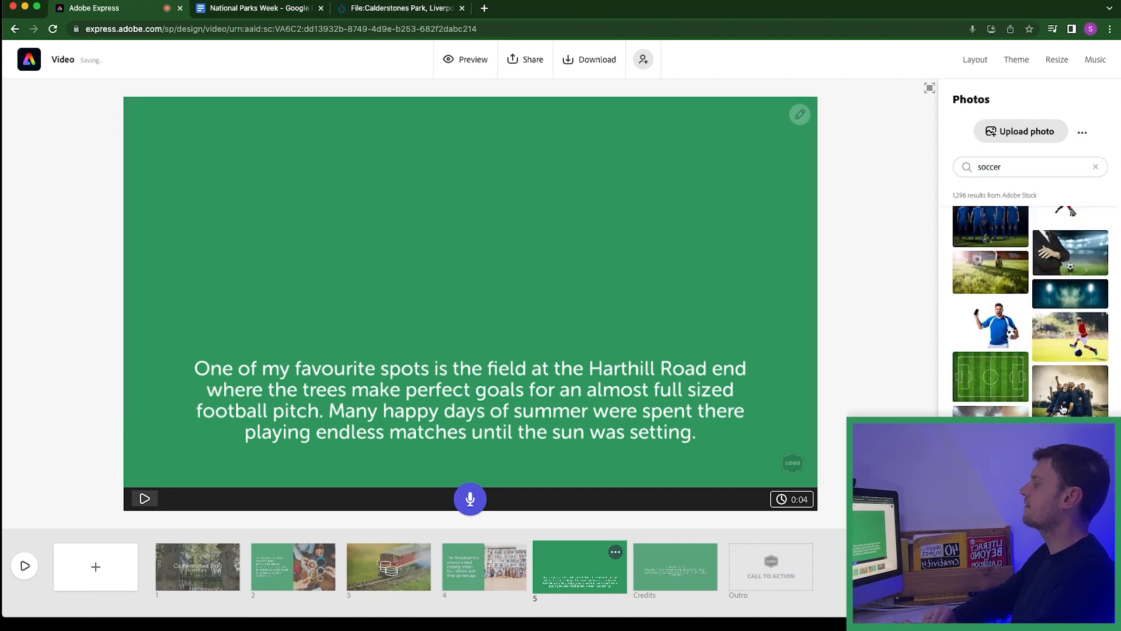
left_click(1063, 409)
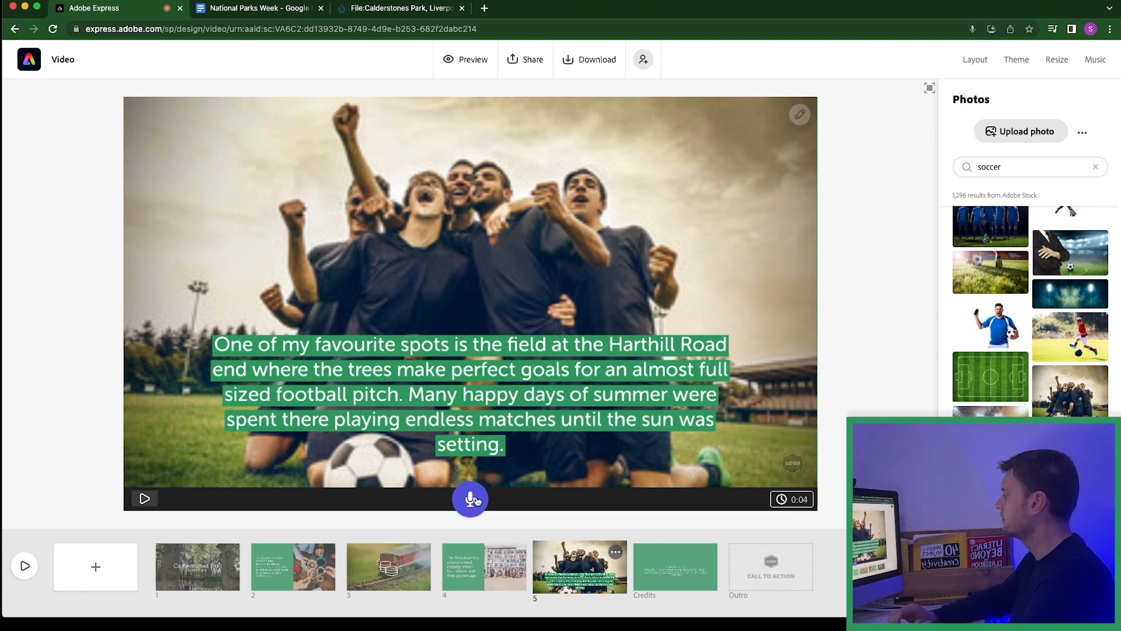
Step: Record the voice narration on slide 5 and change the slide to the Fullscreen layout
left_click(476, 500)
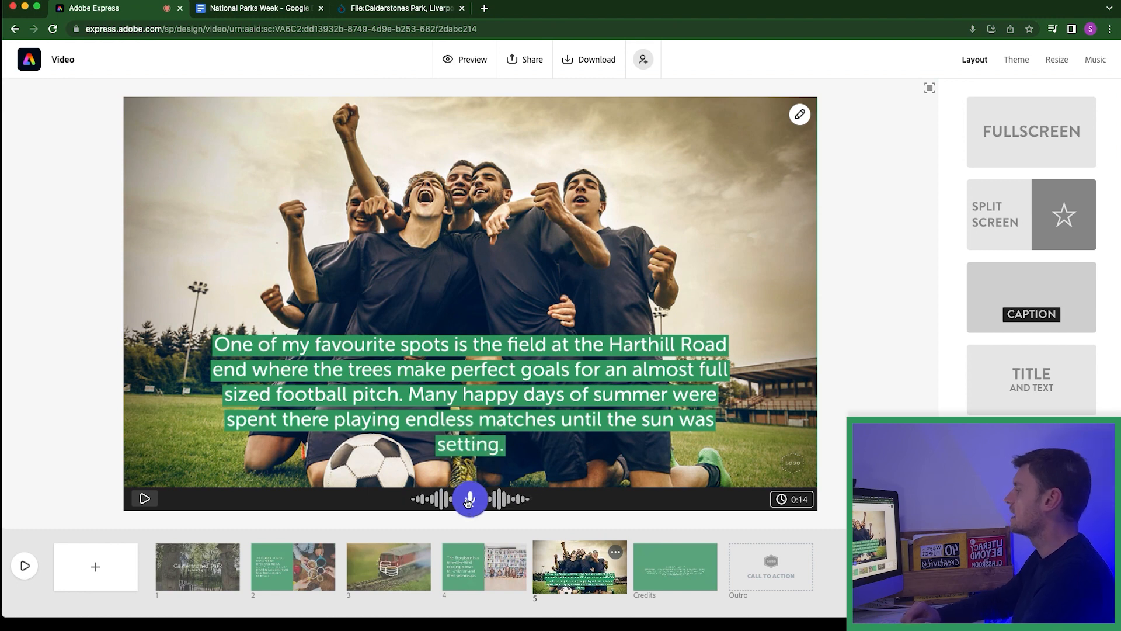
left_click(468, 501)
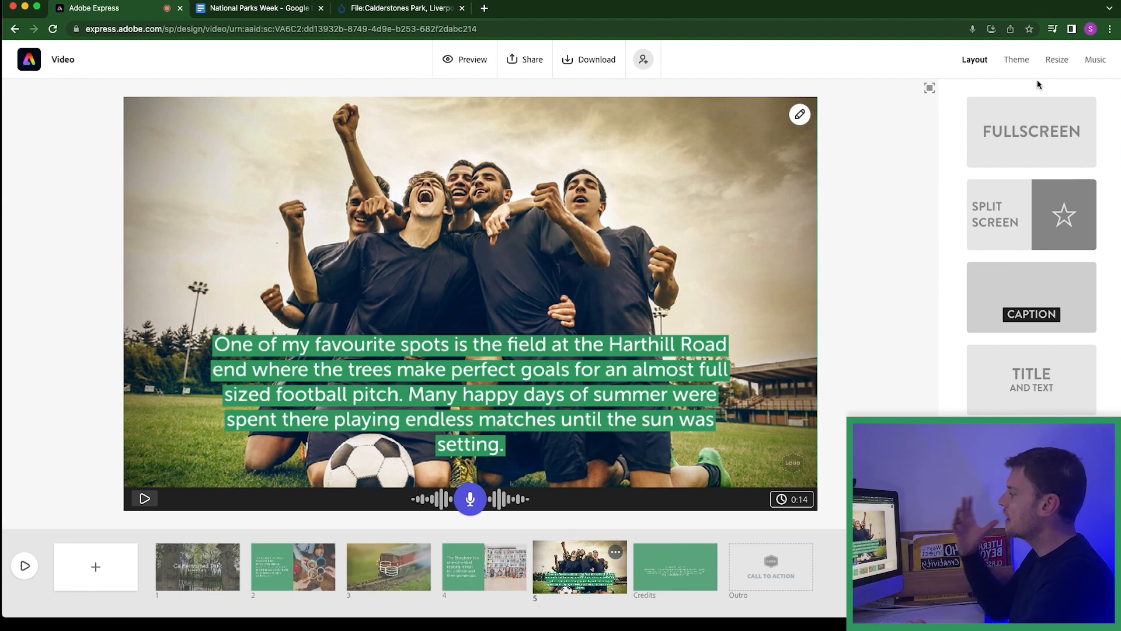
left_click(1037, 131)
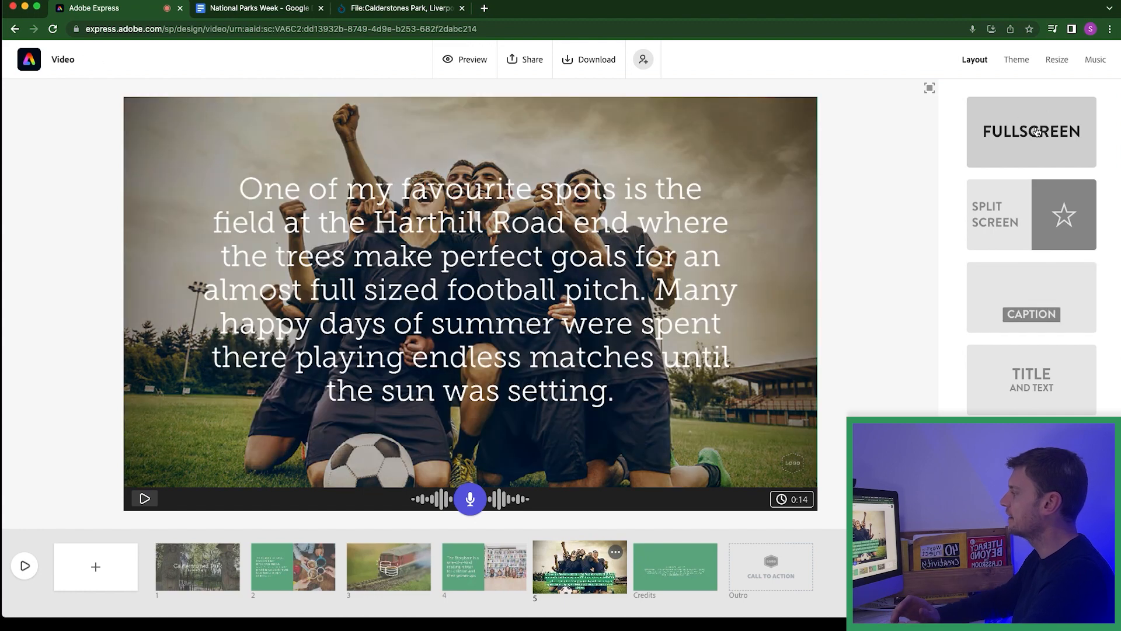
Step: Delete the football text from slide 5 so only the photo remains, and preview the whole video
double_click(495, 246)
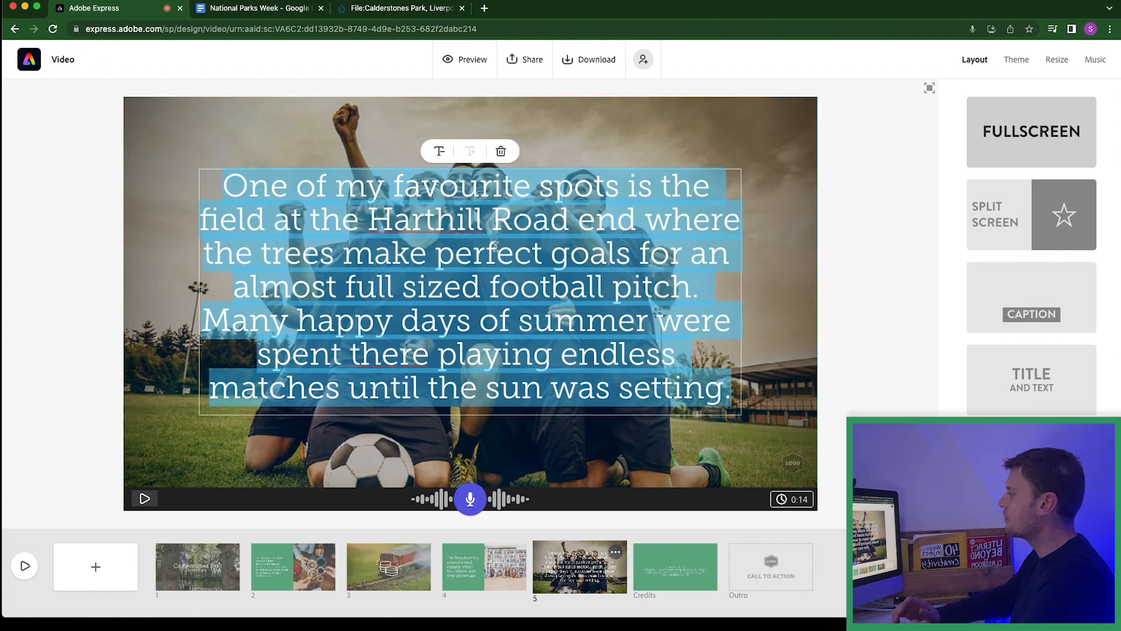
left_click(502, 153)
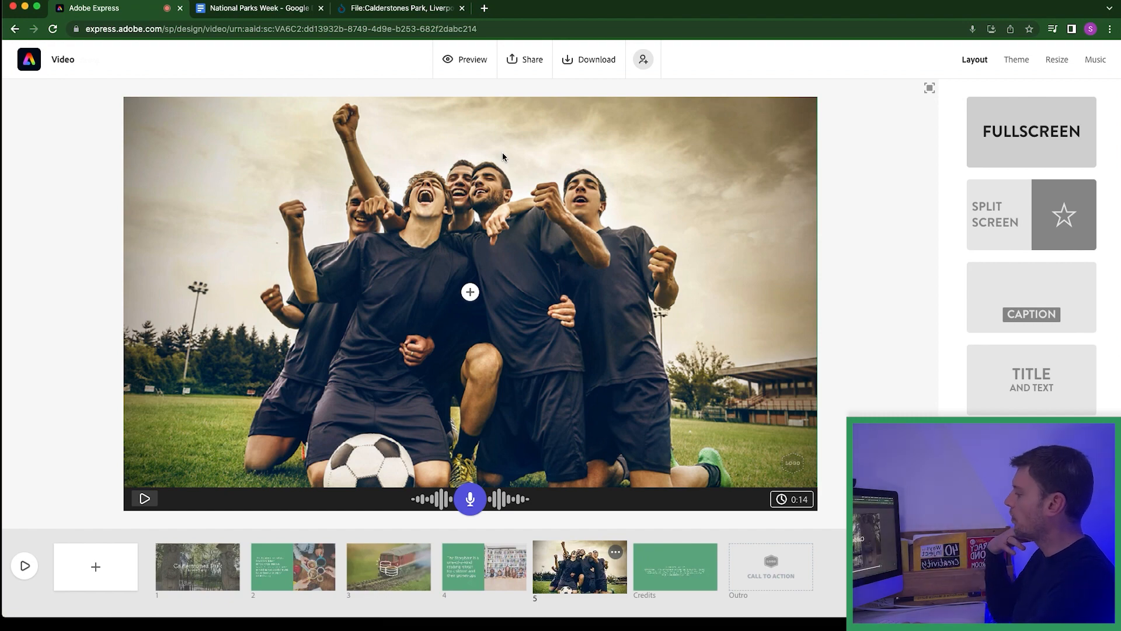
left_click(29, 565)
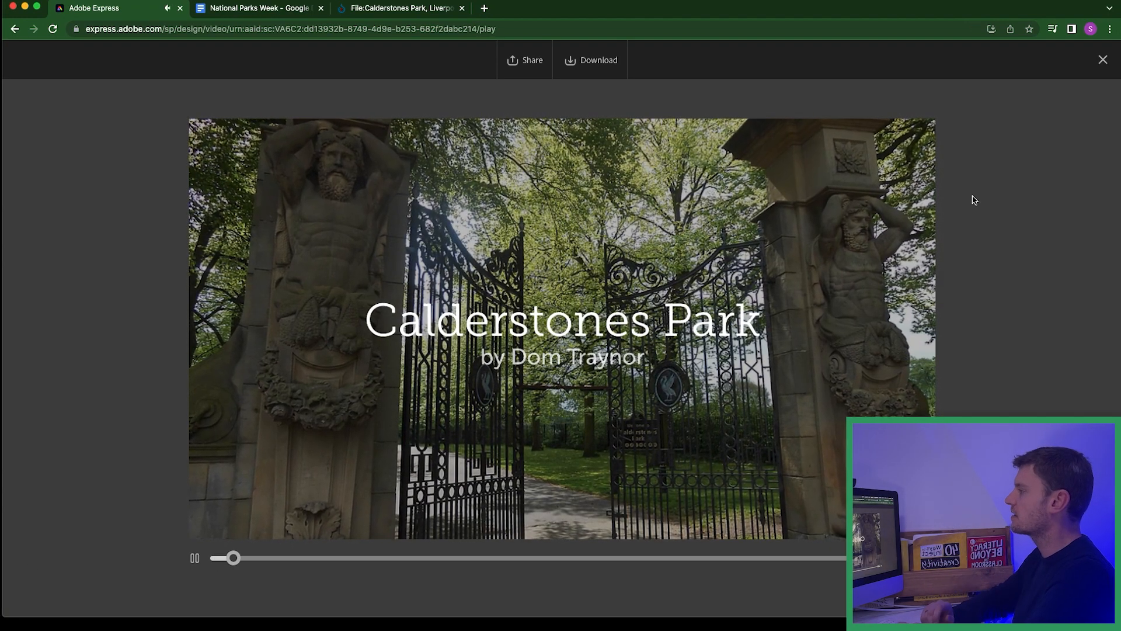
Step: Copy the image credit line from the National Parks Week Google Doc and add it on a new line below the Credits slide's attributions
left_click(278, 12)
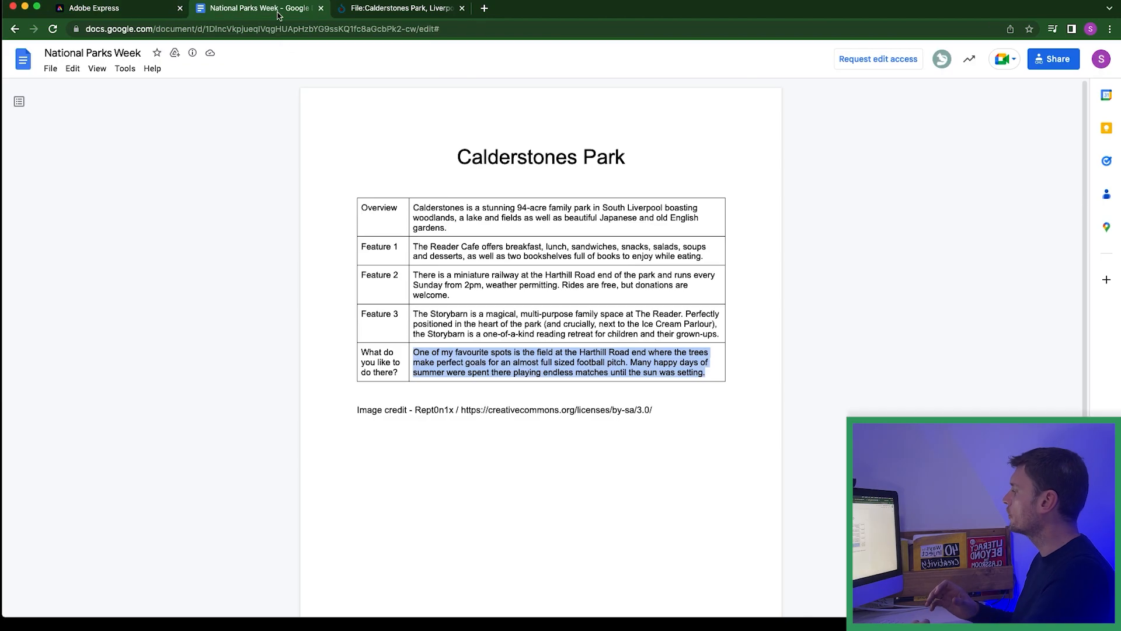
left_click_drag(663, 410, 462, 403)
key("super+c")
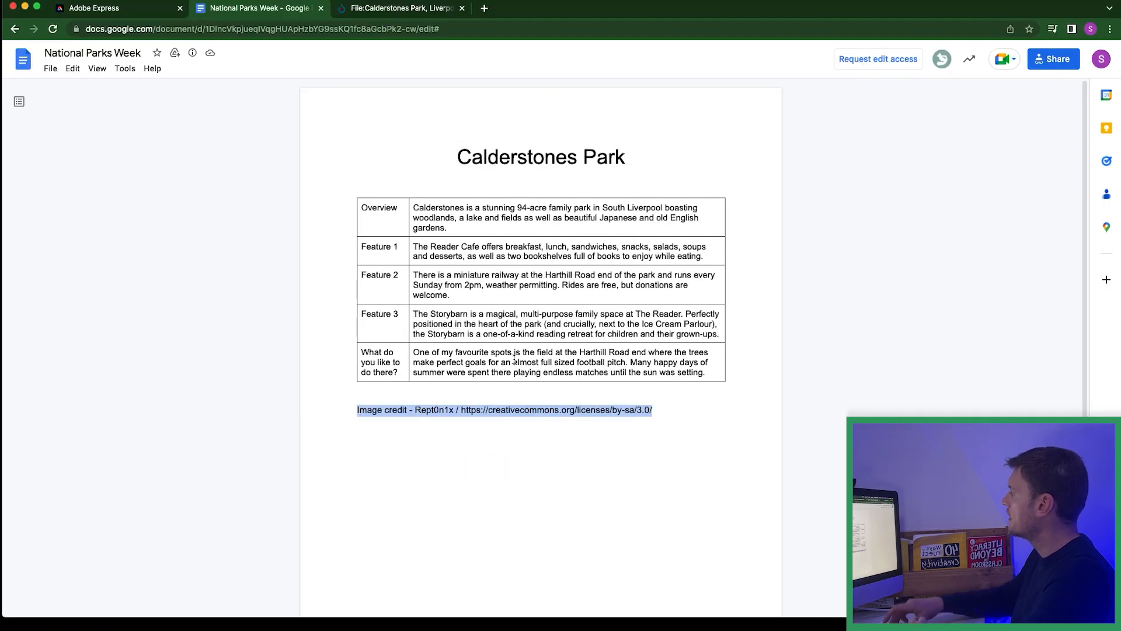
left_click(130, 7)
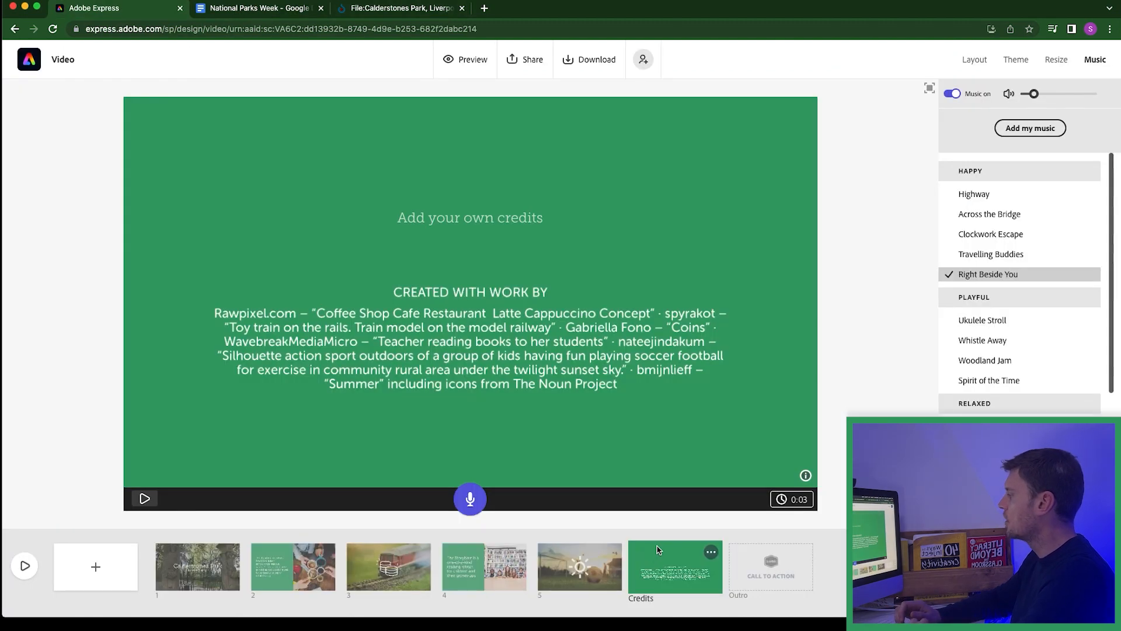
double_click(640, 391)
left_click(639, 390)
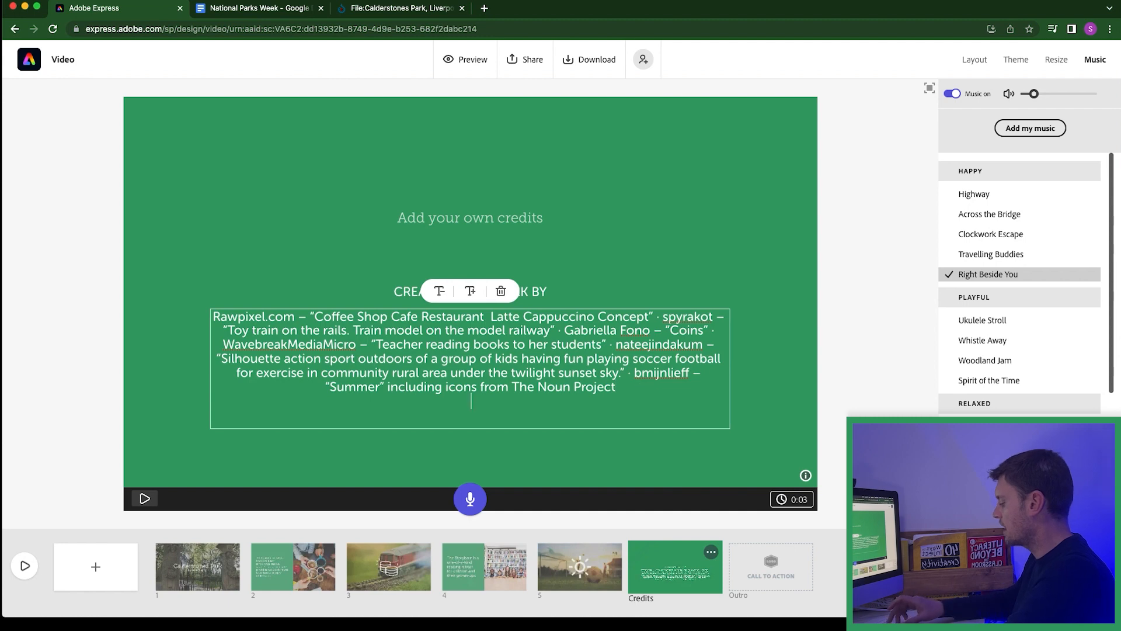
key("Return")
key("super+v")
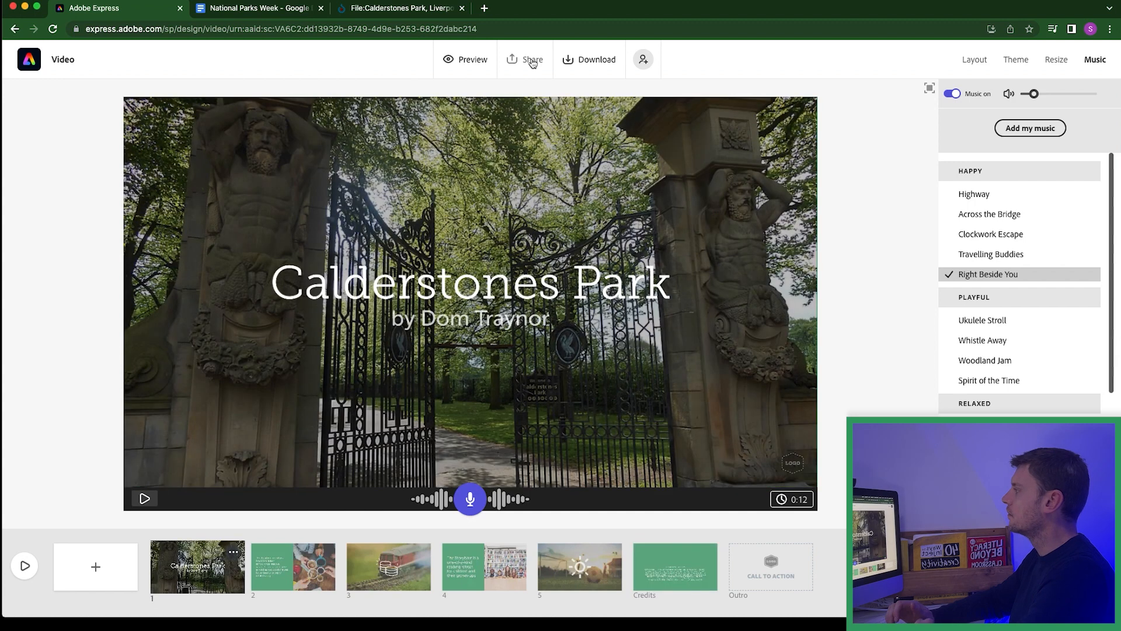
Step: Publish the Calderstones Park video with a share link and copy that link
left_click(533, 61)
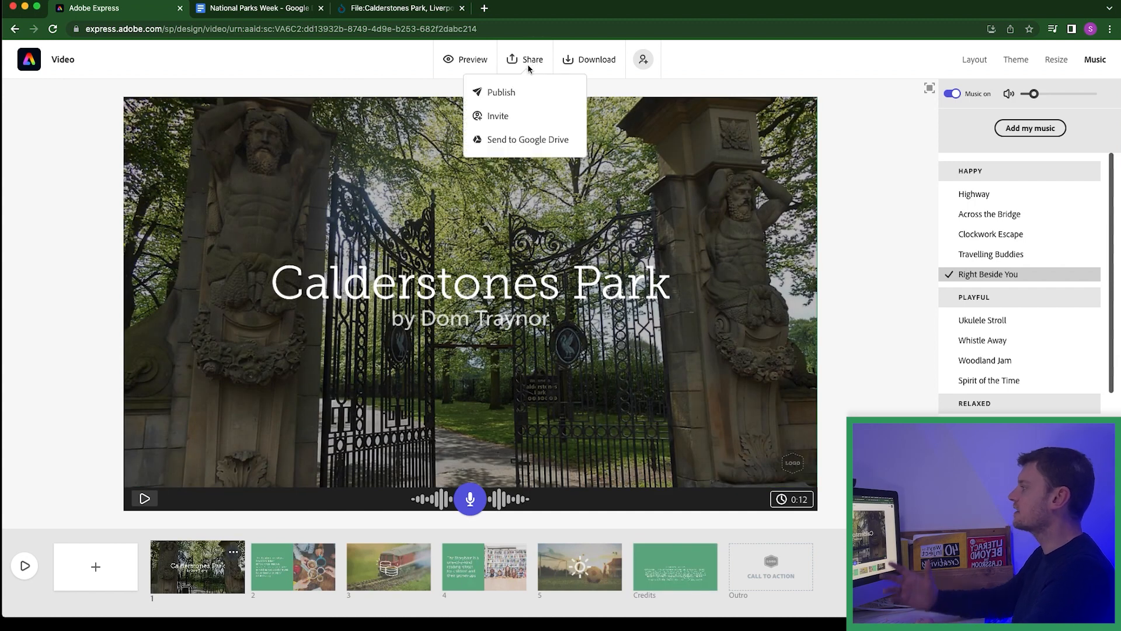
left_click(517, 93)
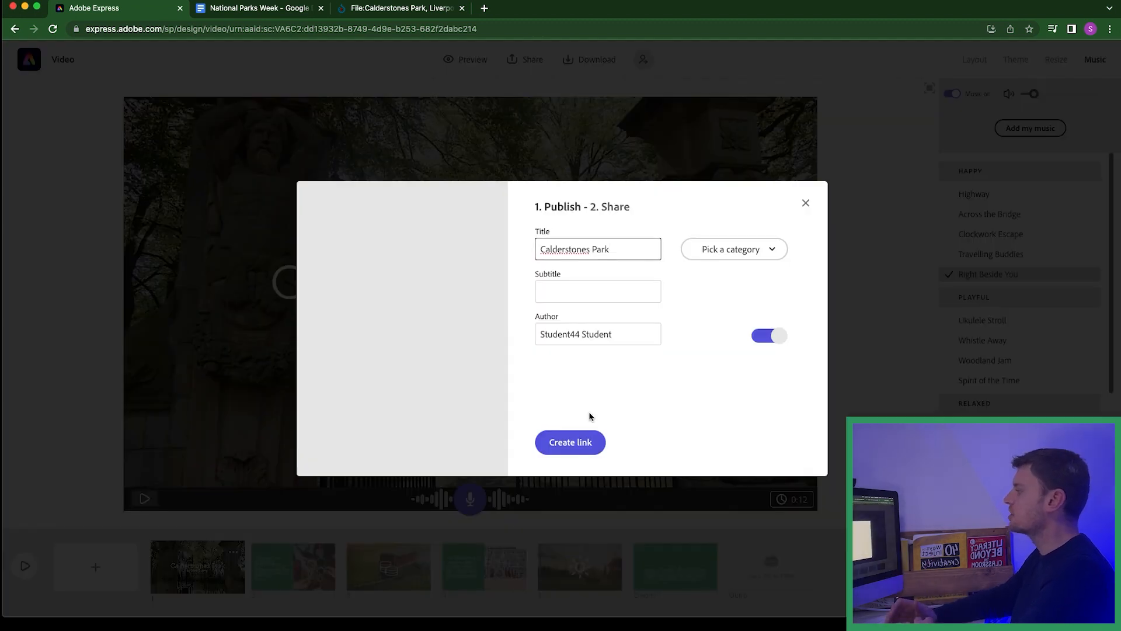
left_click(577, 443)
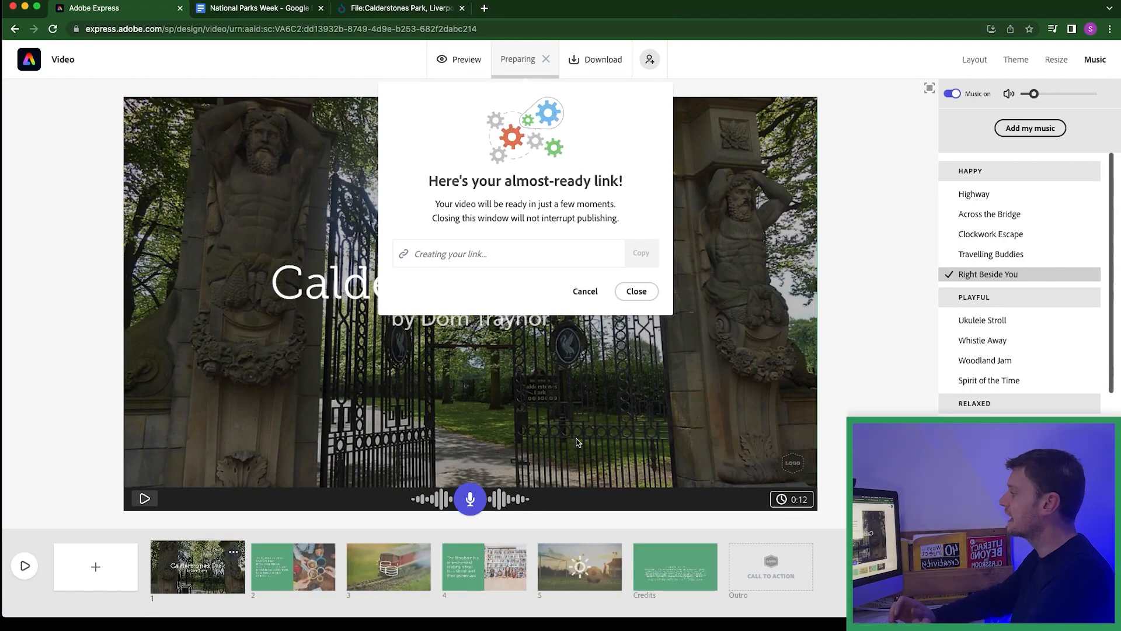
left_click(642, 255)
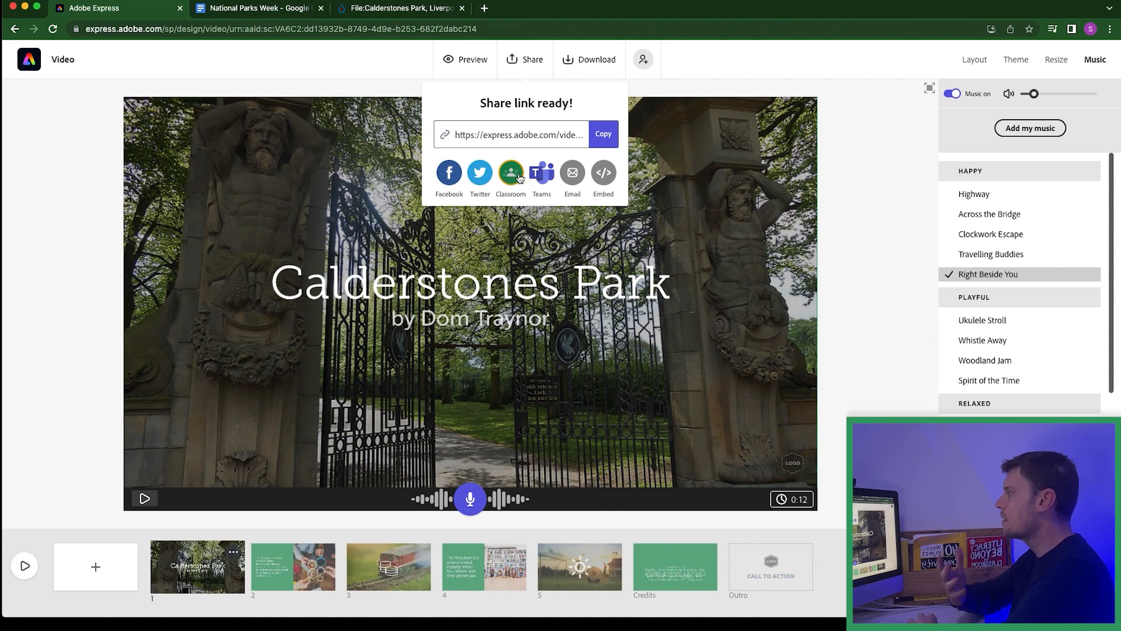
Step: Open the copied share link in a new browser tab to check the published video page, and return to the Adobe Express editor
left_click(485, 10)
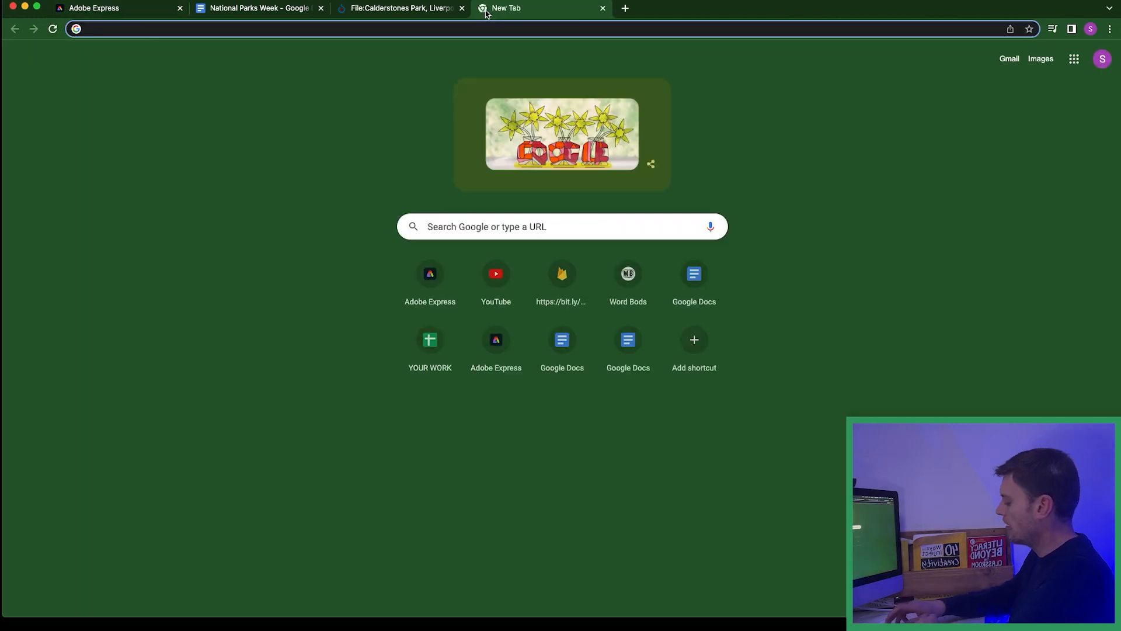
key("super+v")
key("Return")
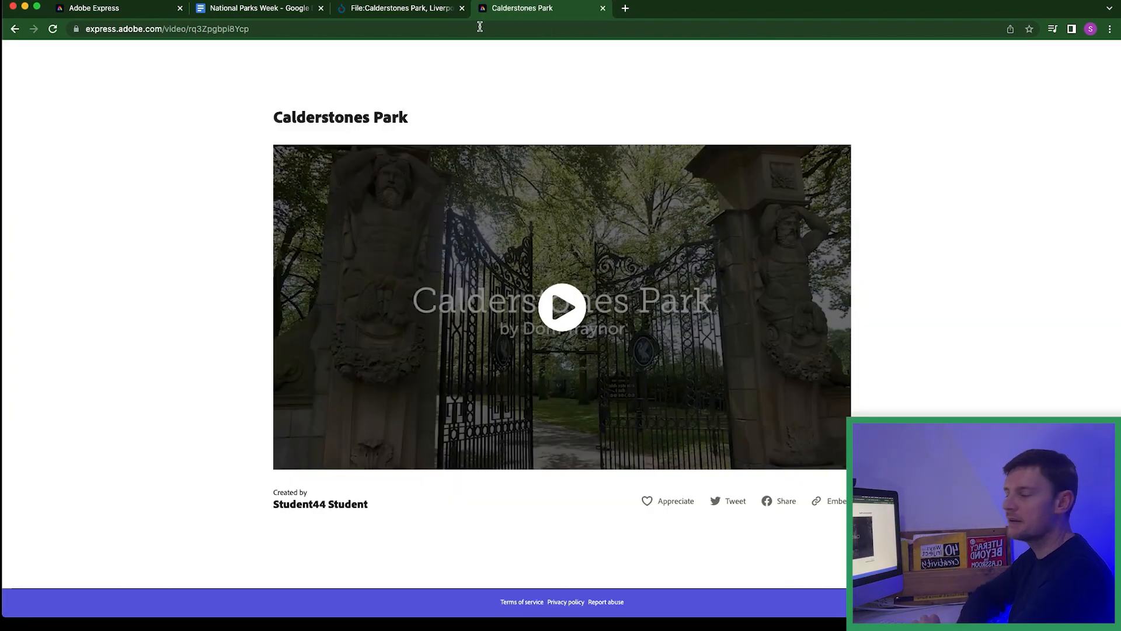
left_click(133, 10)
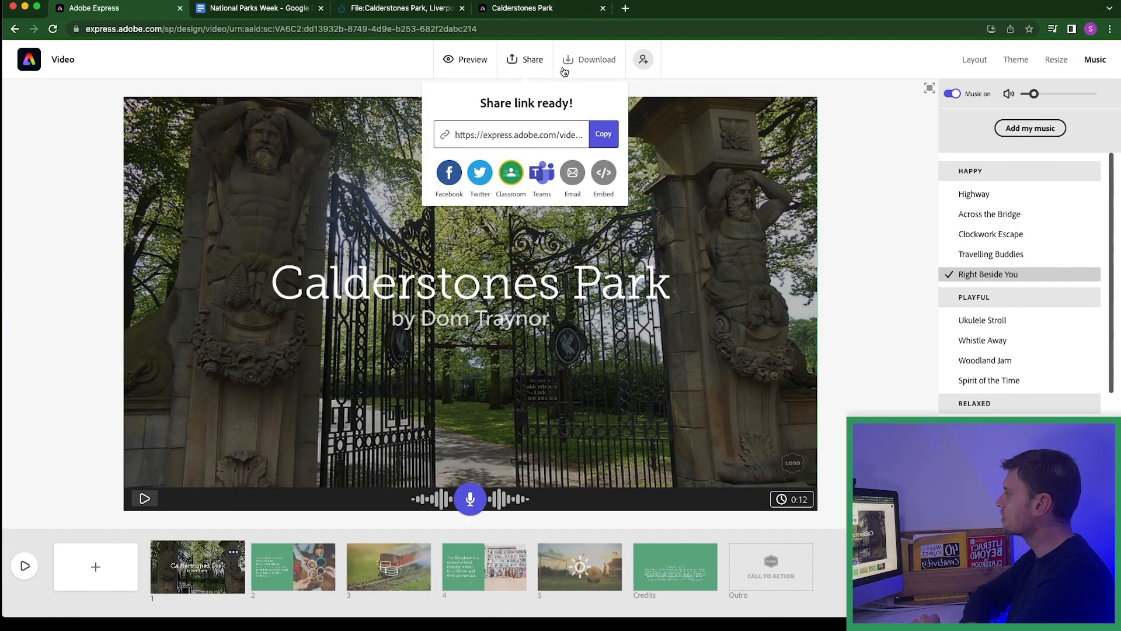